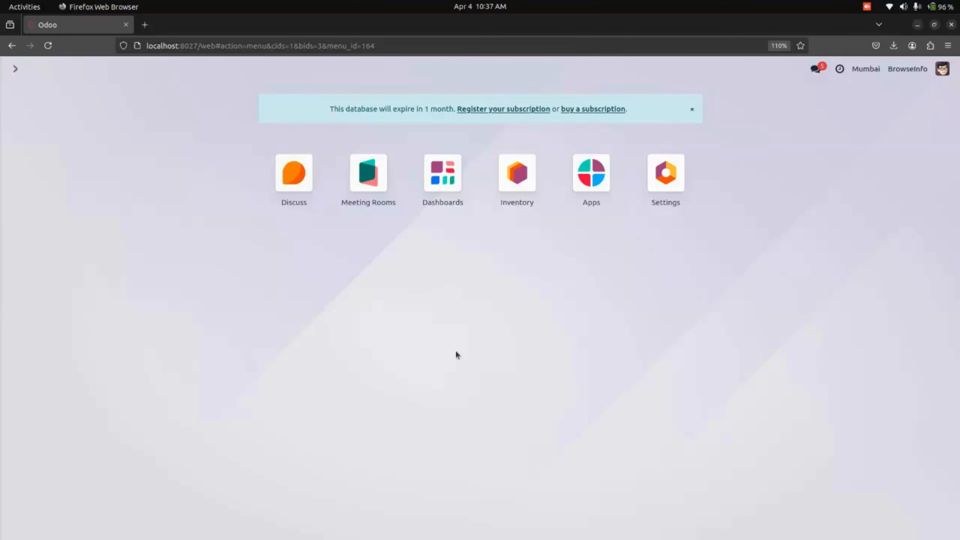
Open the Ahmedabad record in the settings' branch list to view its company, telephone and address details
{"action": "left_click", "coordinate": [652, 190]}
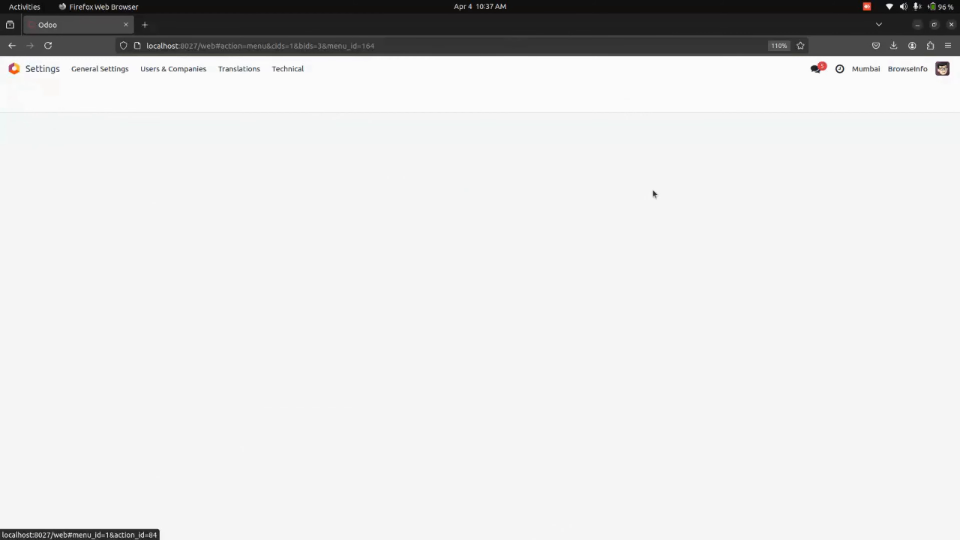
{"action": "left_click", "coordinate": [172, 70]}
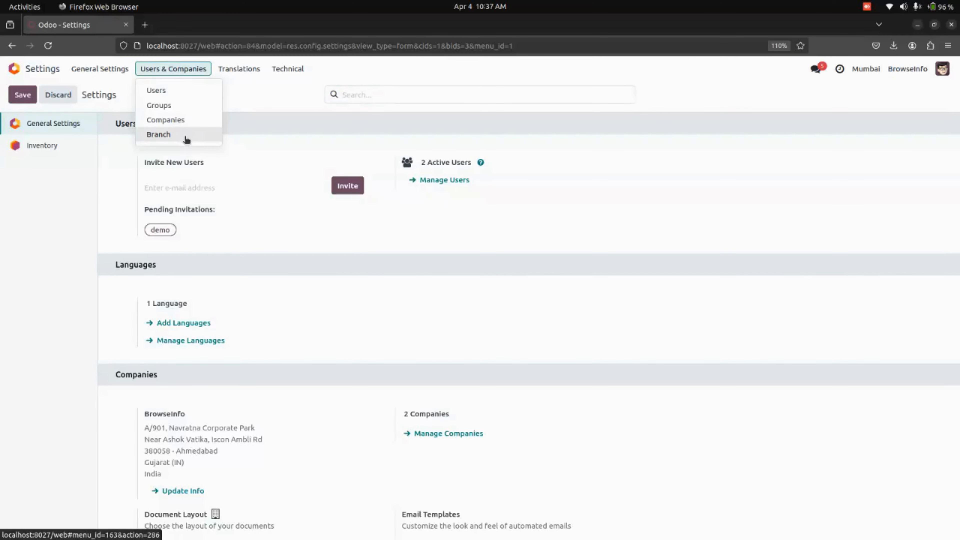
{"action": "left_click", "coordinate": [159, 134]}
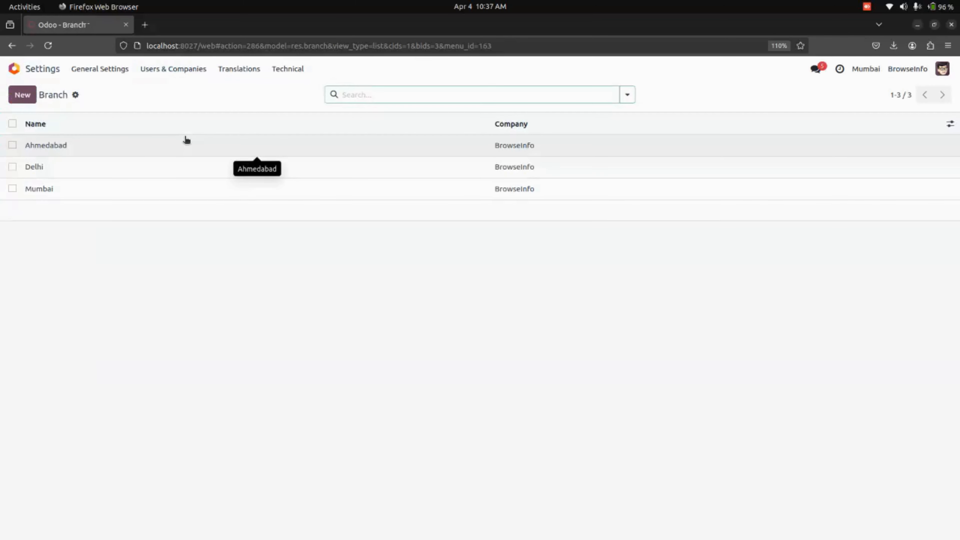
{"action": "left_click", "coordinate": [186, 141]}
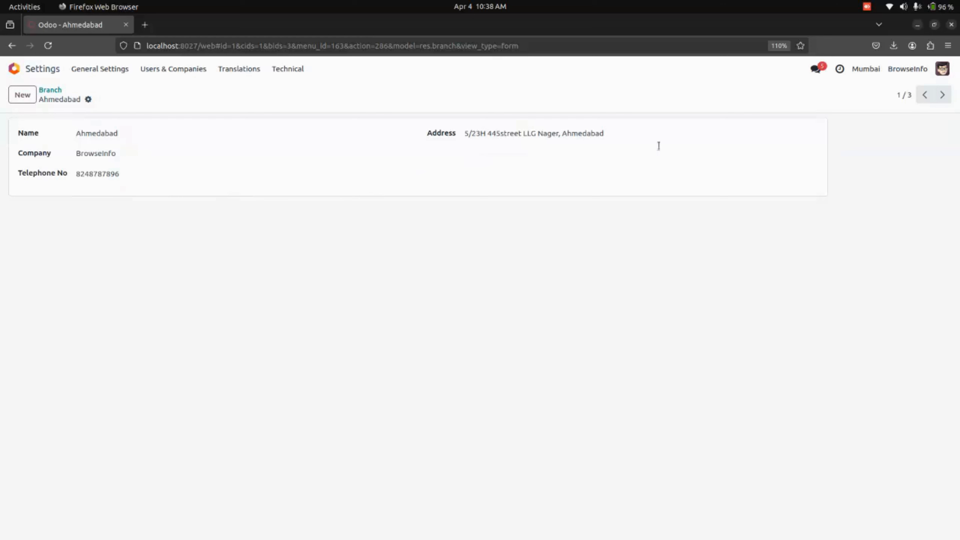
Open the administrator's user record and examine its access rights, including the Multi Branches option
{"action": "left_click", "coordinate": [172, 70]}
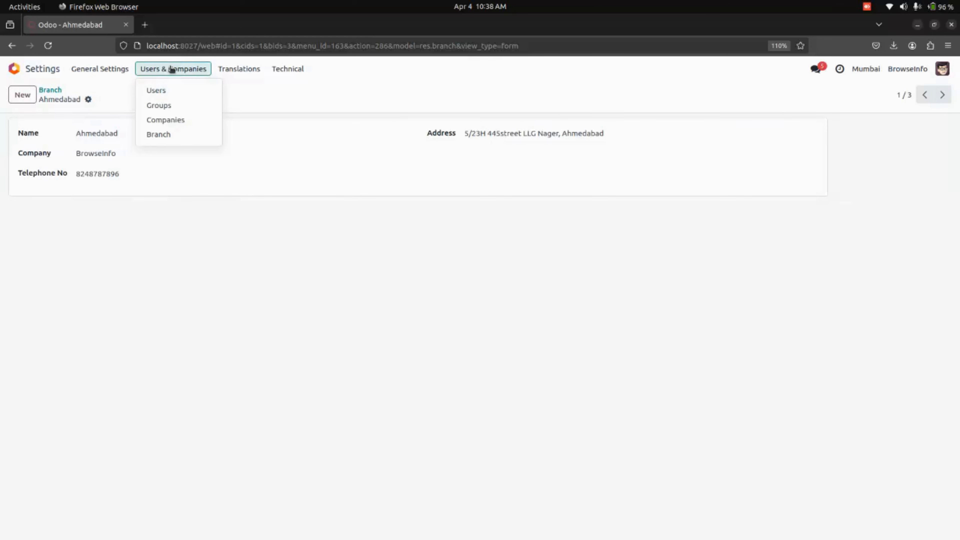
{"action": "left_click", "coordinate": [173, 91]}
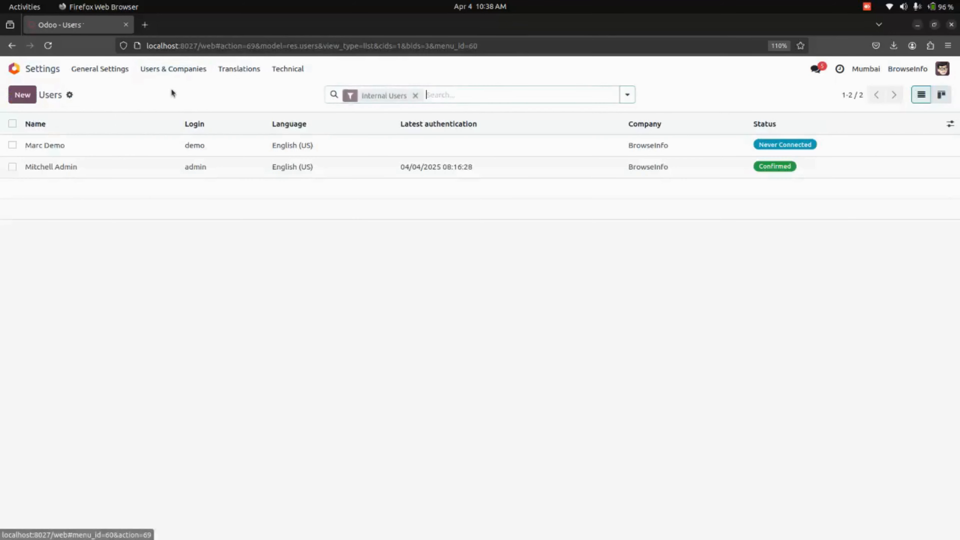
{"action": "left_click", "coordinate": [218, 169]}
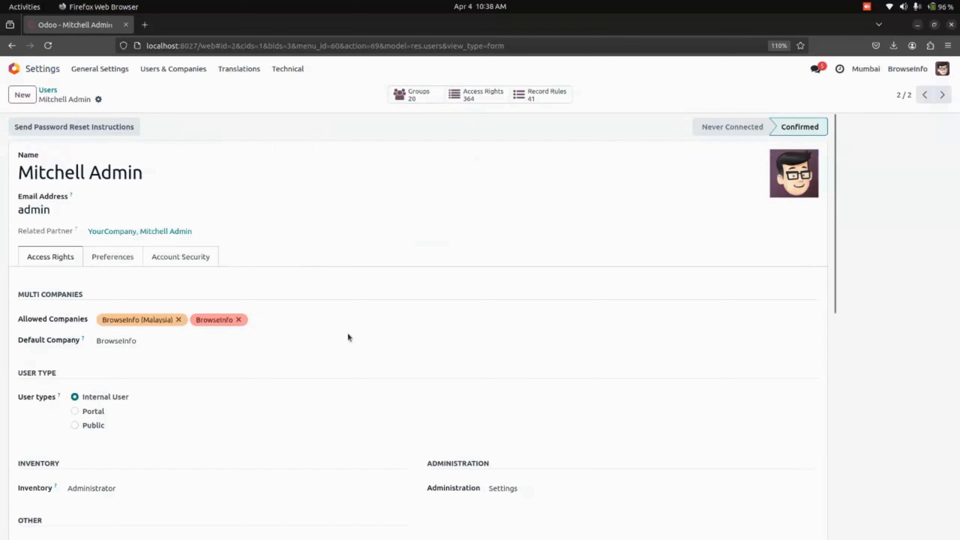
{"action": "scroll", "coordinate": [348, 333], "scroll_direction": "down", "scroll_amount": 8}
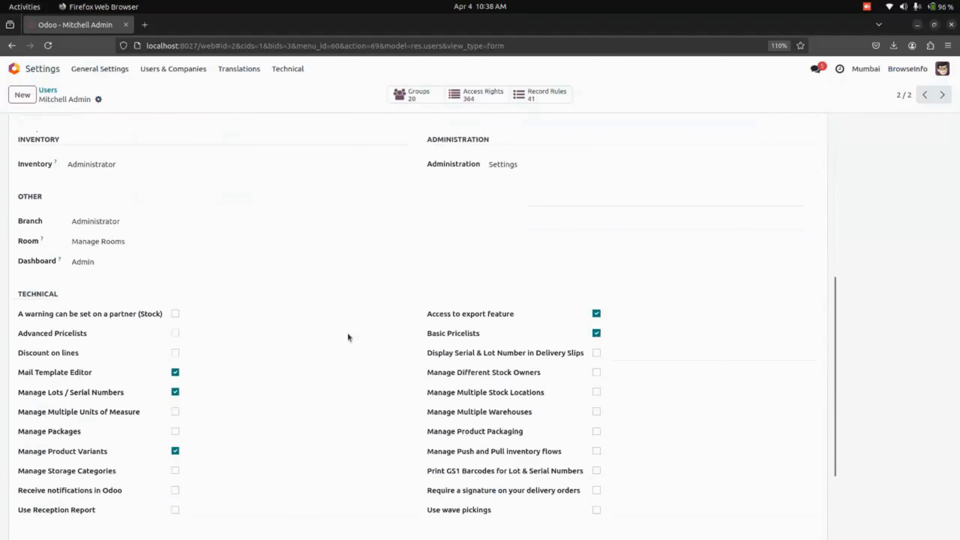
{"action": "scroll", "coordinate": [348, 334], "scroll_direction": "down", "scroll_amount": 3}
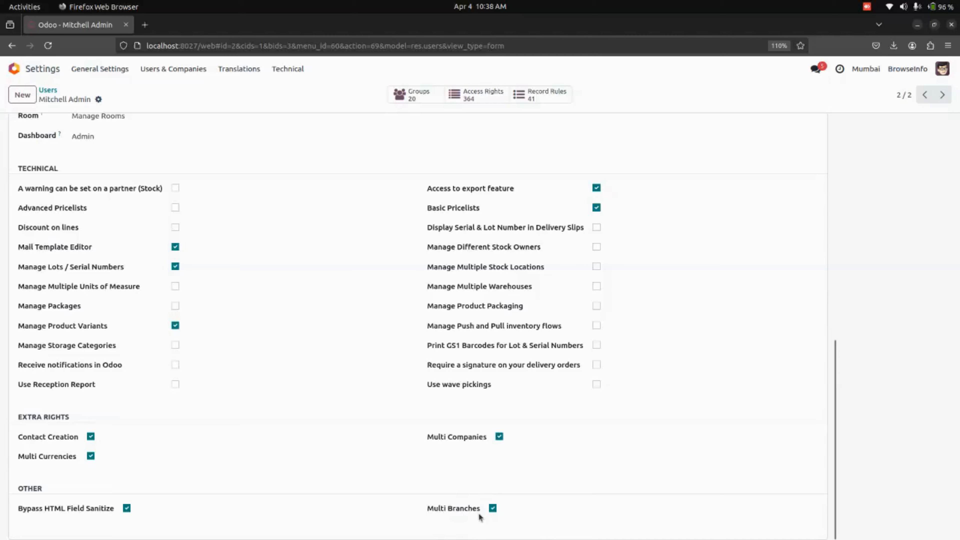
{"action": "scroll", "coordinate": [479, 514], "scroll_direction": "up", "scroll_amount": 4}
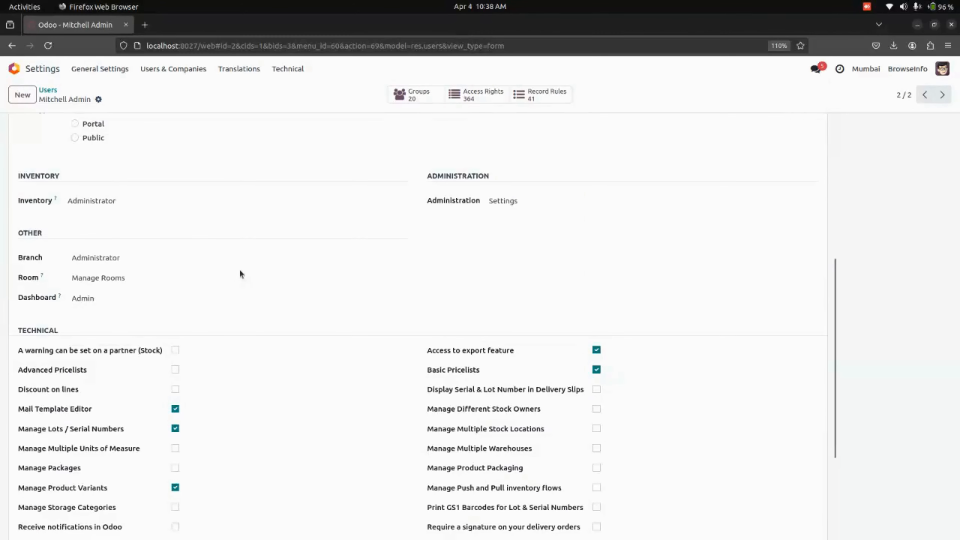
Check the available Branch roles in the user's access rights and view the user's preferences
{"action": "left_click", "coordinate": [103, 260]}
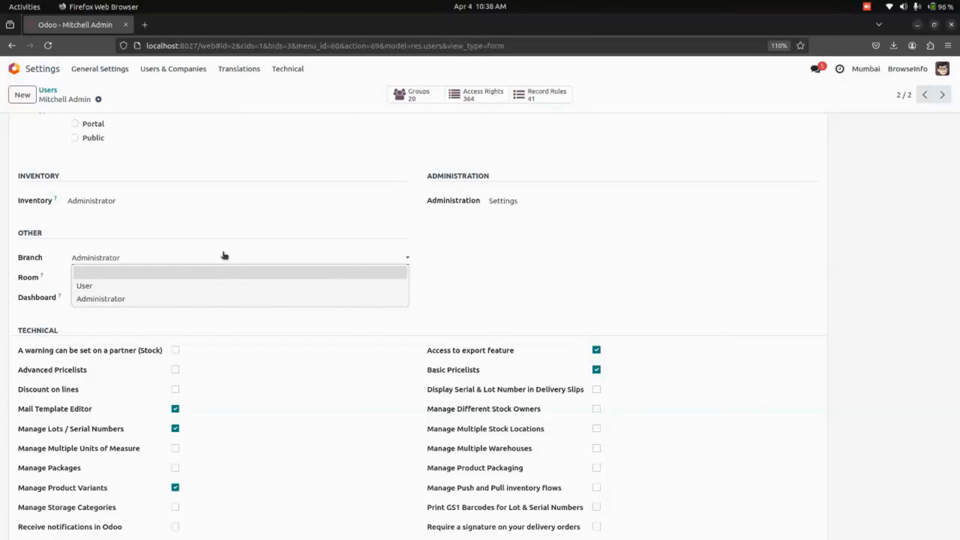
{"action": "left_click", "coordinate": [239, 210]}
{"action": "scroll", "coordinate": [239, 210], "scroll_direction": "up", "scroll_amount": 8}
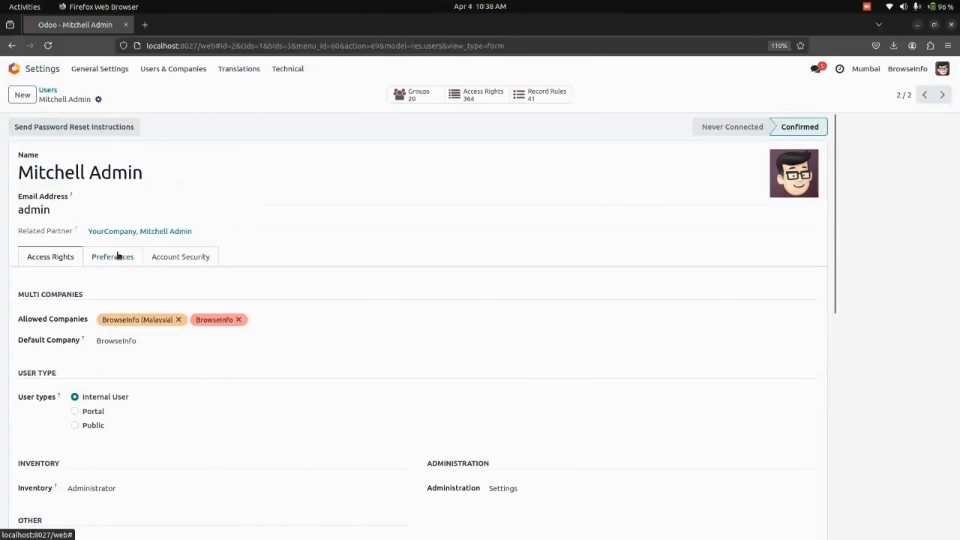
{"action": "left_click", "coordinate": [113, 256]}
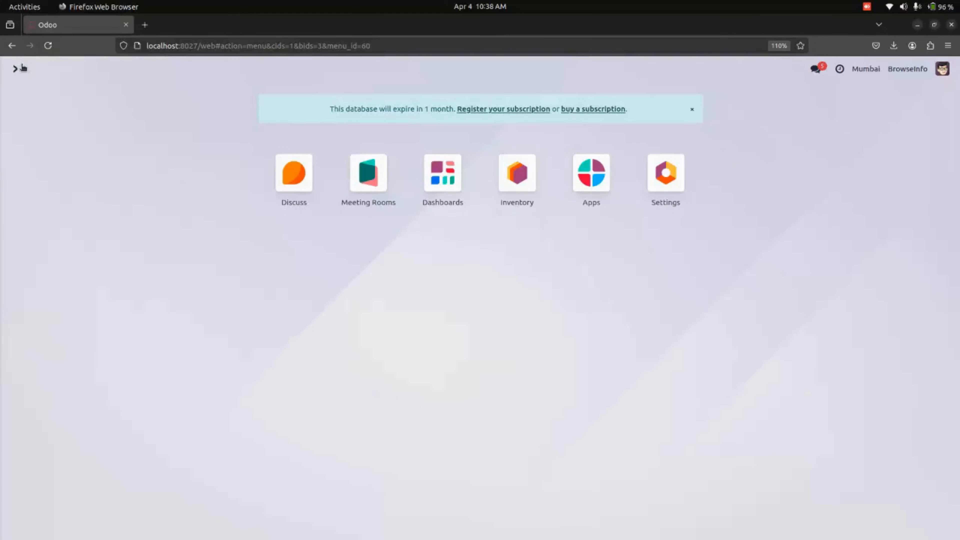
Return to the apps overview and switch the active branch from Mumbai to Ahmedabad
{"action": "left_click", "coordinate": [14, 69]}
{"action": "left_click", "coordinate": [866, 70]}
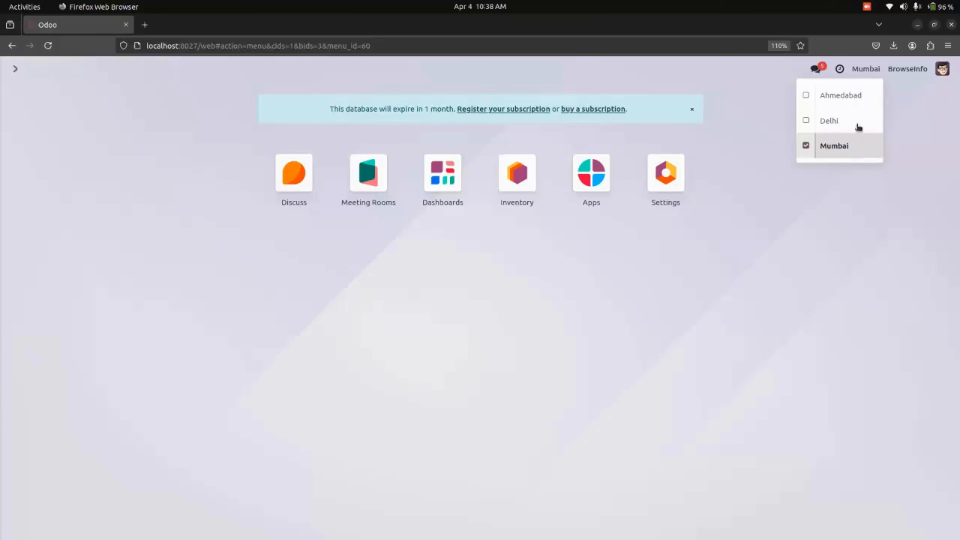
{"action": "left_click", "coordinate": [848, 95]}
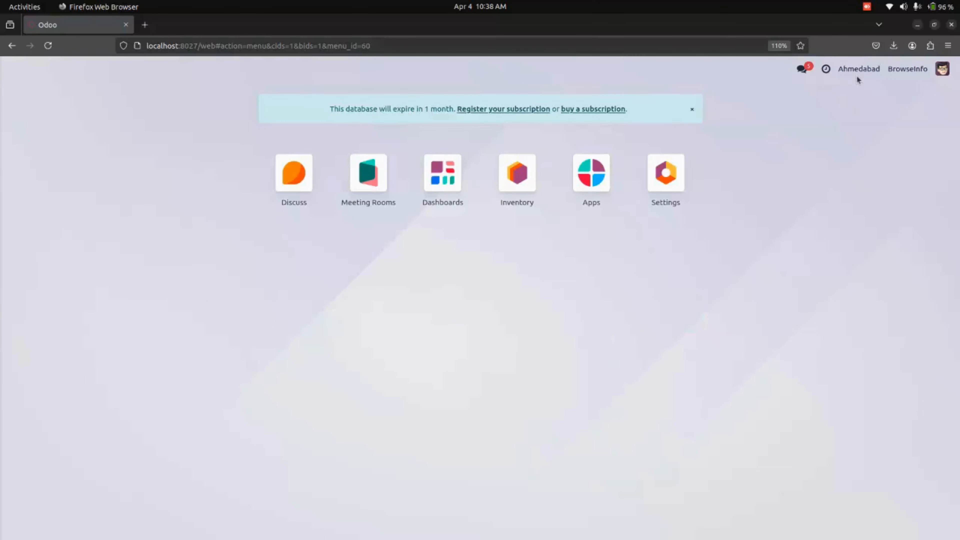
{"action": "left_click", "coordinate": [858, 69]}
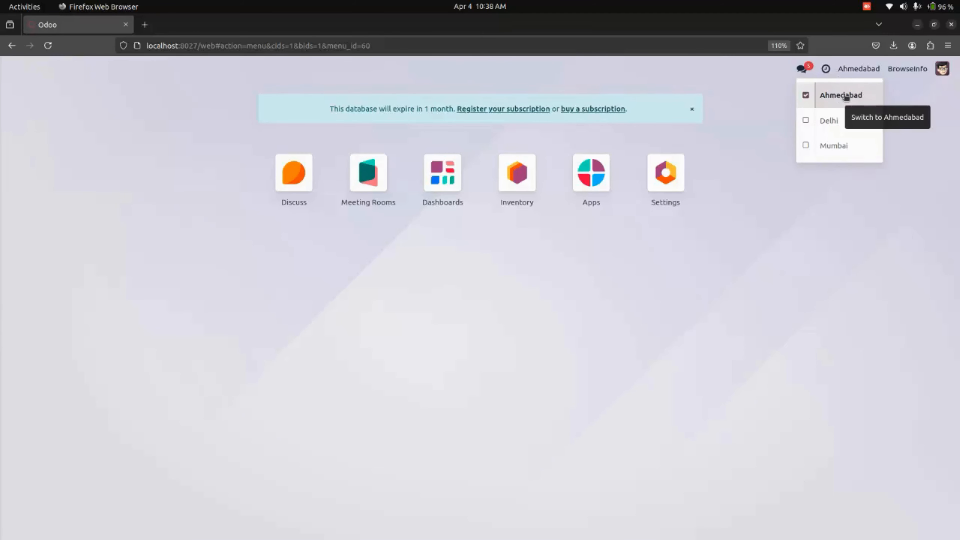
{"action": "left_click", "coordinate": [750, 238]}
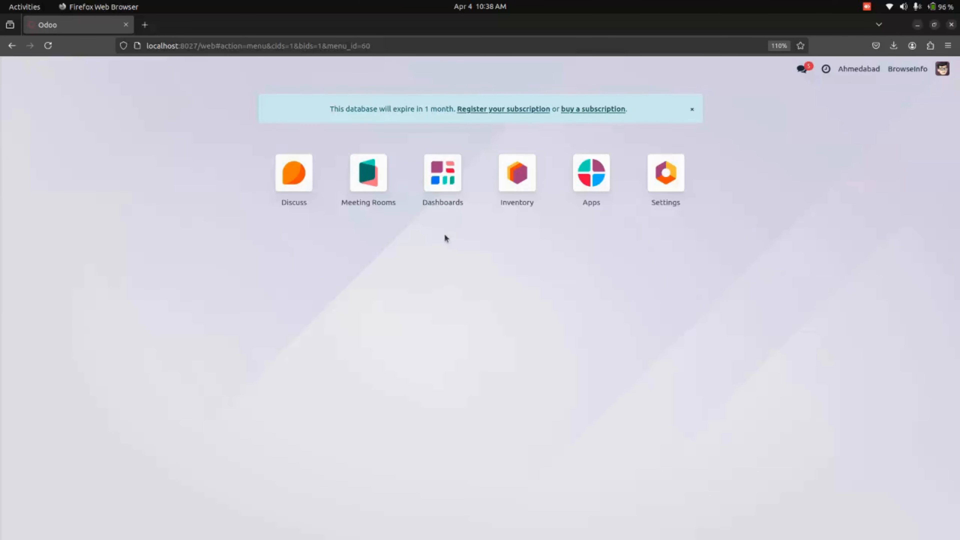
Show the Meeting Rooms app's rooms as a list to check each room's branch
{"action": "left_click", "coordinate": [380, 185]}
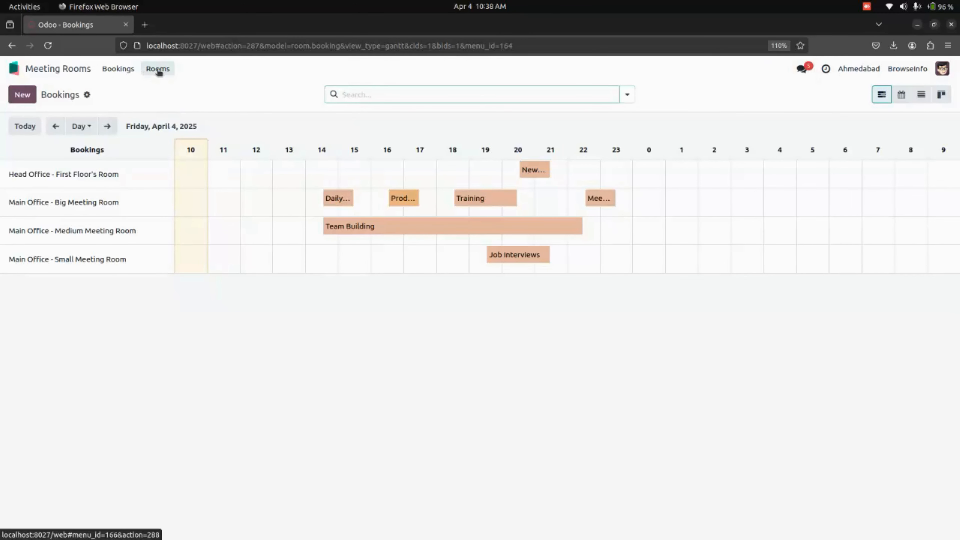
{"action": "left_click", "coordinate": [159, 71]}
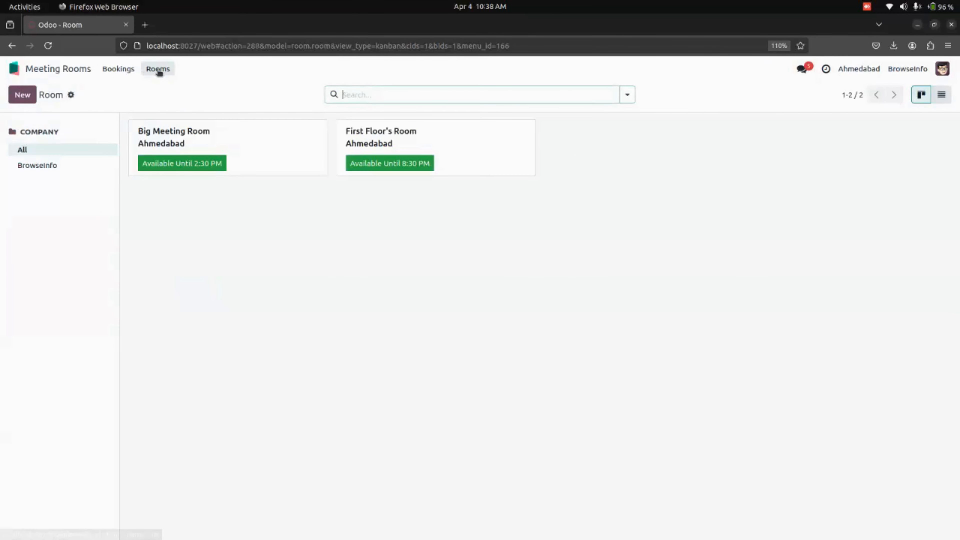
{"action": "left_click", "coordinate": [942, 95]}
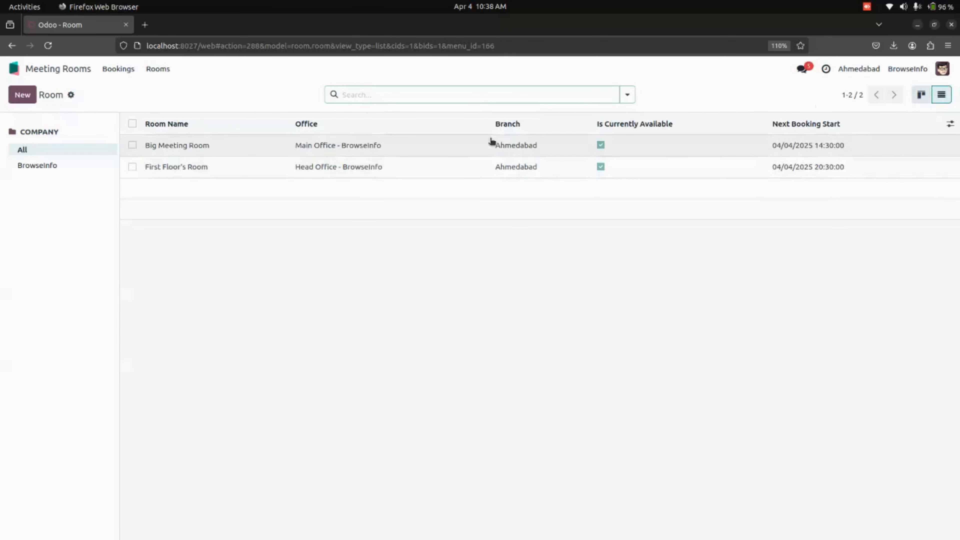
Switch the active branch to Delhi and then to Mumbai to view each branch's rooms
{"action": "left_click", "coordinate": [859, 72]}
{"action": "left_click", "coordinate": [846, 125]}
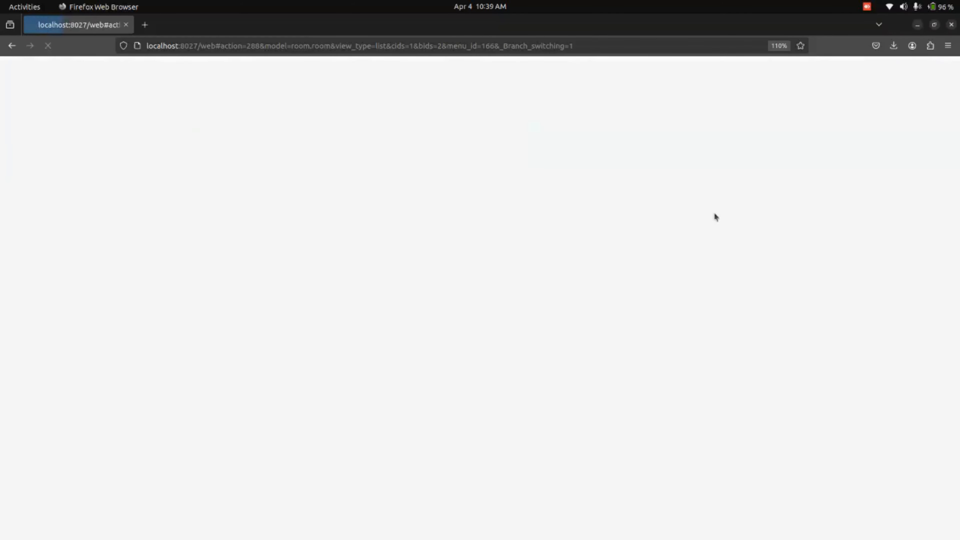
{"action": "left_click", "coordinate": [864, 70]}
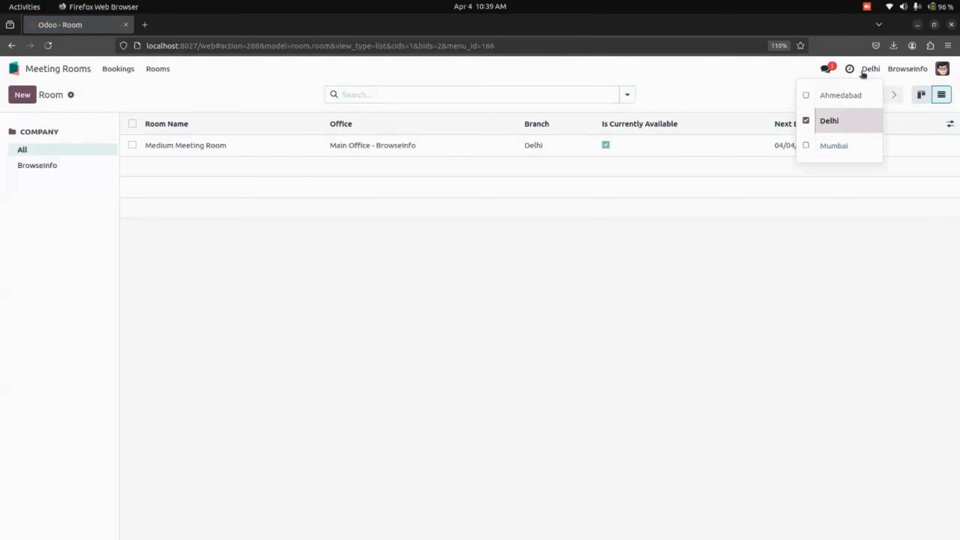
{"action": "left_click", "coordinate": [835, 145]}
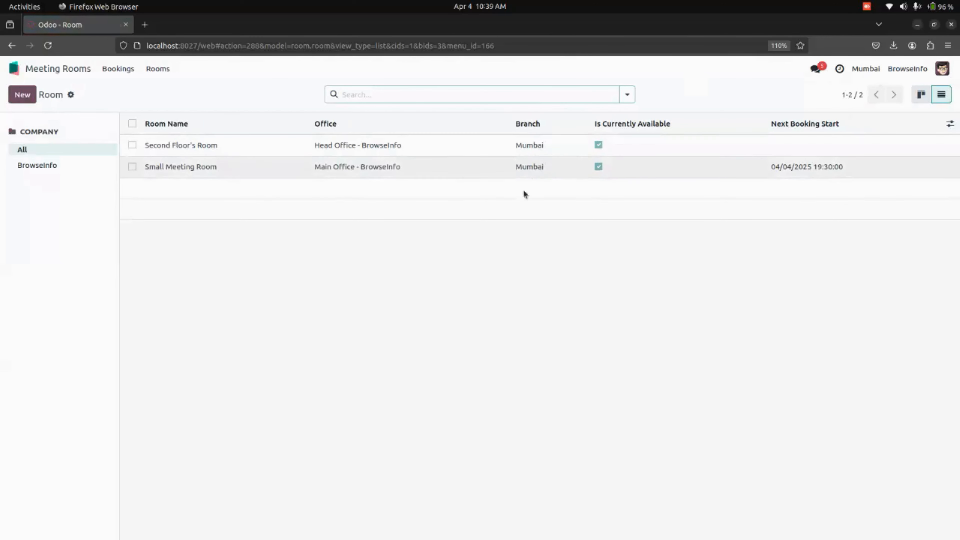
Enable Delhi as an additional branch alongside Mumbai for the room list
{"action": "left_click", "coordinate": [866, 69]}
{"action": "left_click", "coordinate": [806, 121]}
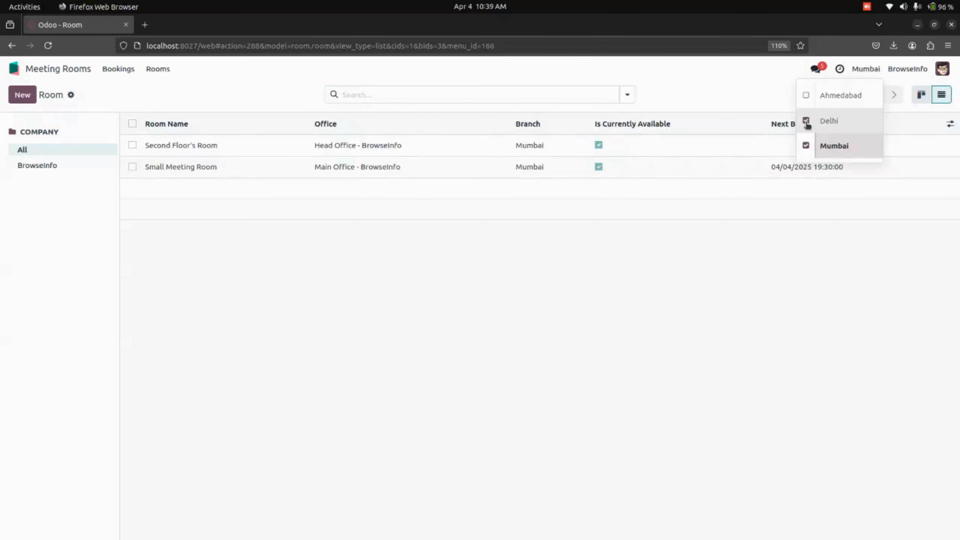
{"action": "left_click", "coordinate": [817, 273]}
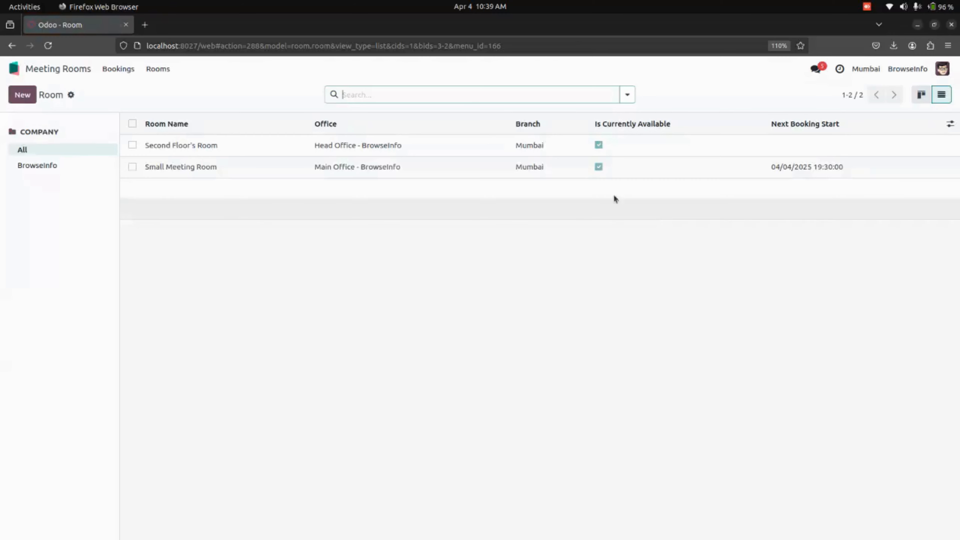
Switch the active branch to Delhi and also enable the Mumbai and Ahmedabad branches
{"action": "left_click", "coordinate": [866, 69]}
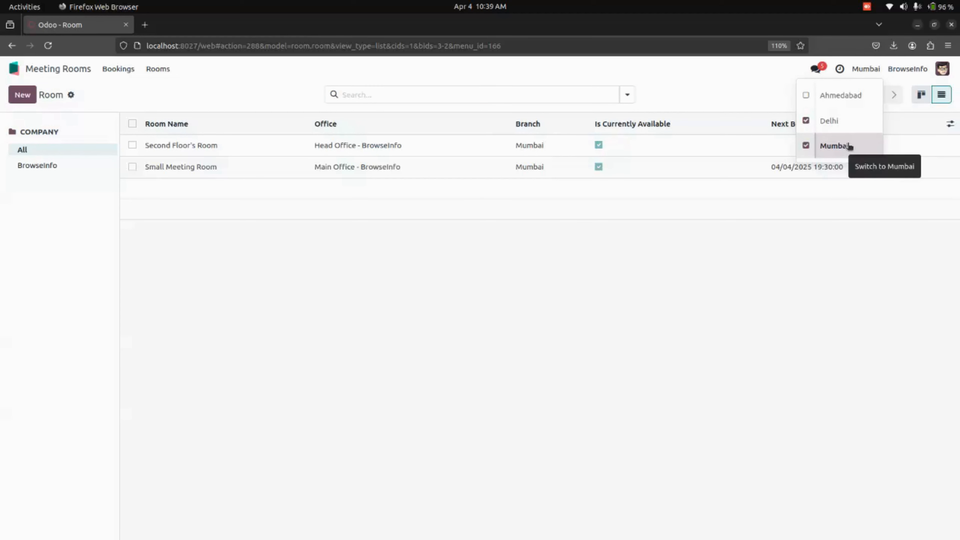
{"action": "left_click", "coordinate": [845, 121]}
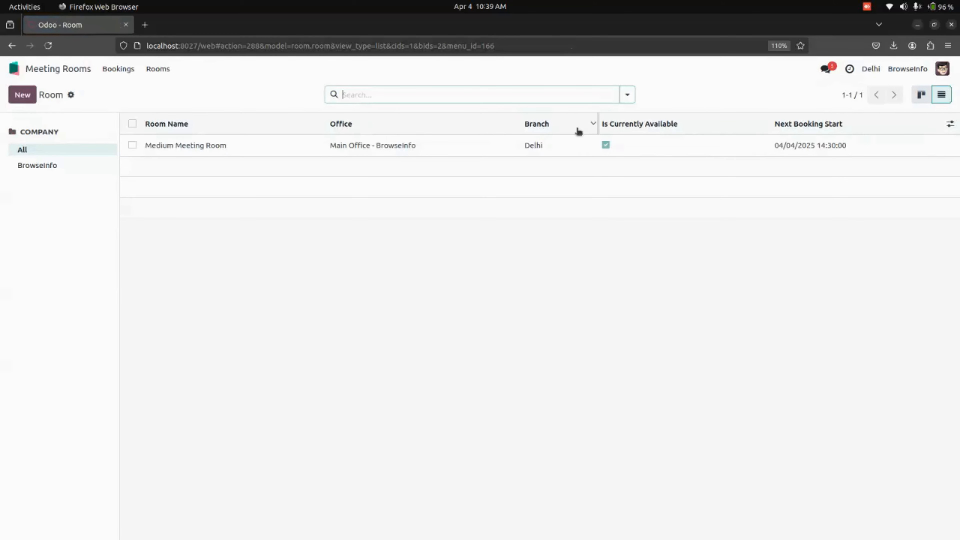
{"action": "left_click", "coordinate": [870, 69]}
{"action": "left_click", "coordinate": [806, 146]}
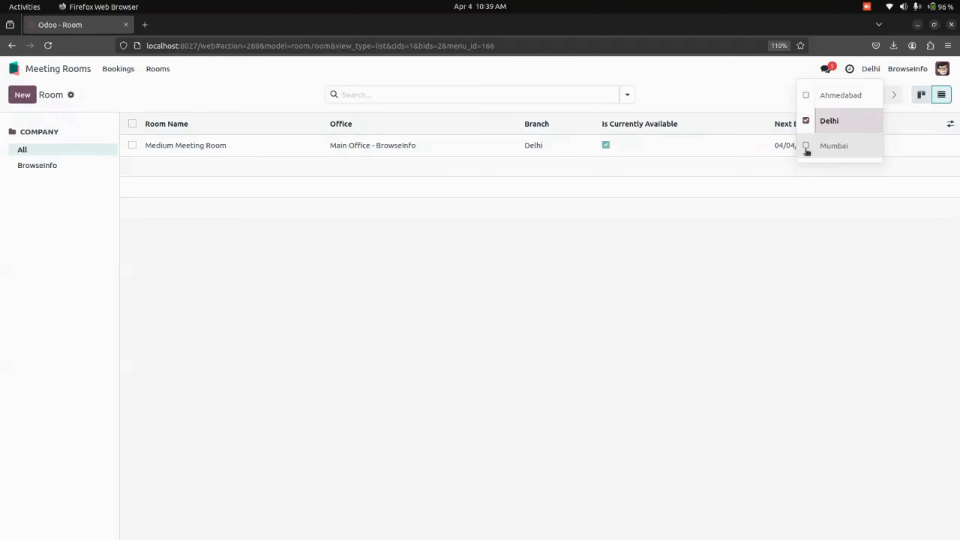
{"action": "left_click", "coordinate": [806, 96]}
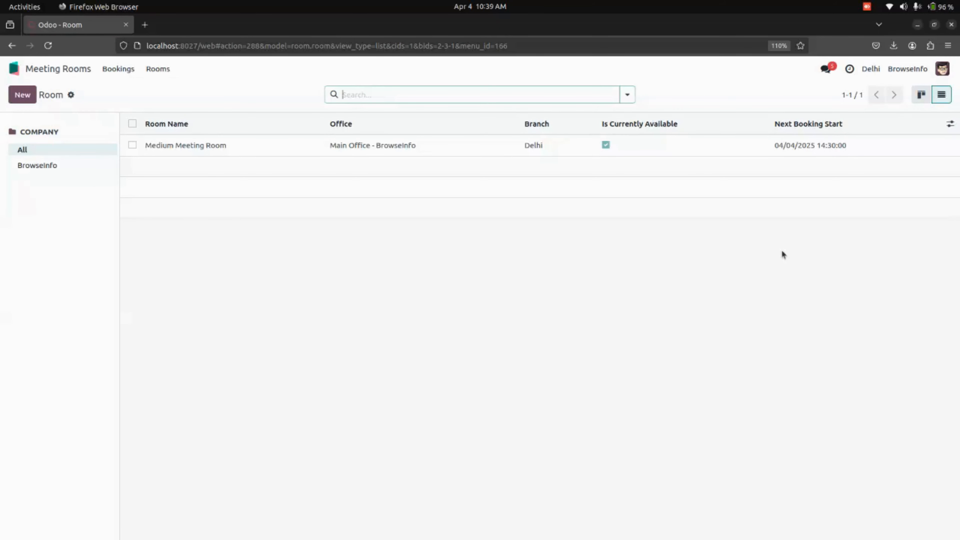
Switch the active branch to Ahmedabad only and check the branch selection
{"action": "left_click", "coordinate": [865, 69]}
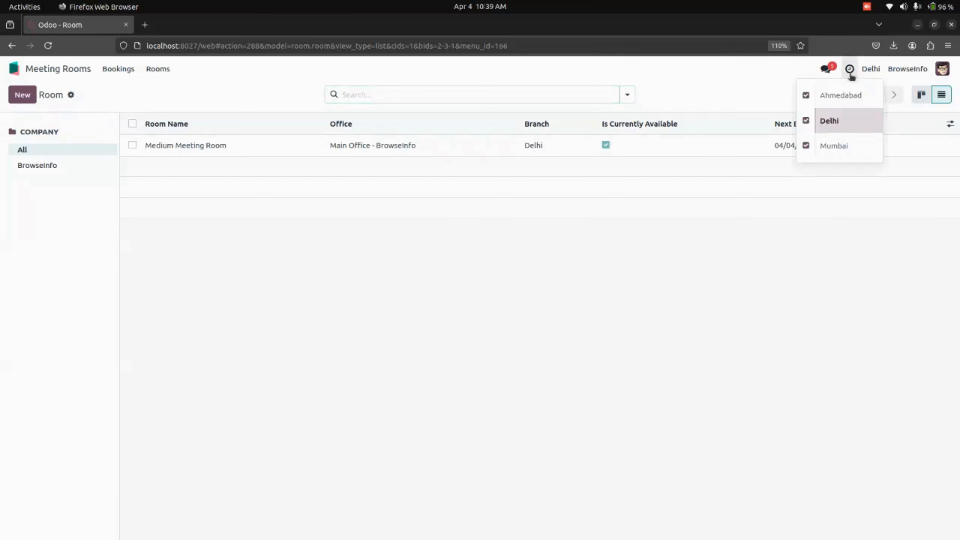
{"action": "left_click", "coordinate": [842, 95]}
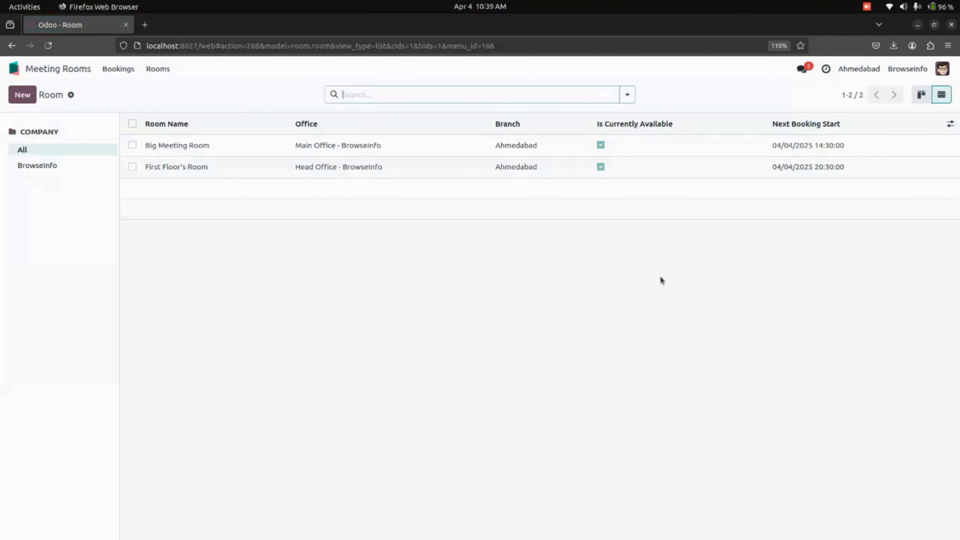
{"action": "left_click", "coordinate": [871, 71]}
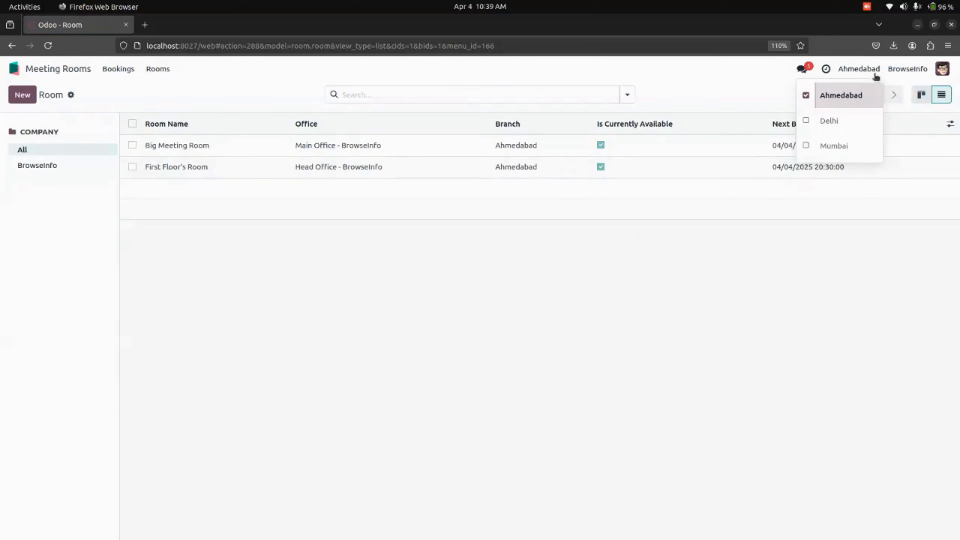
{"action": "left_click", "coordinate": [528, 223]}
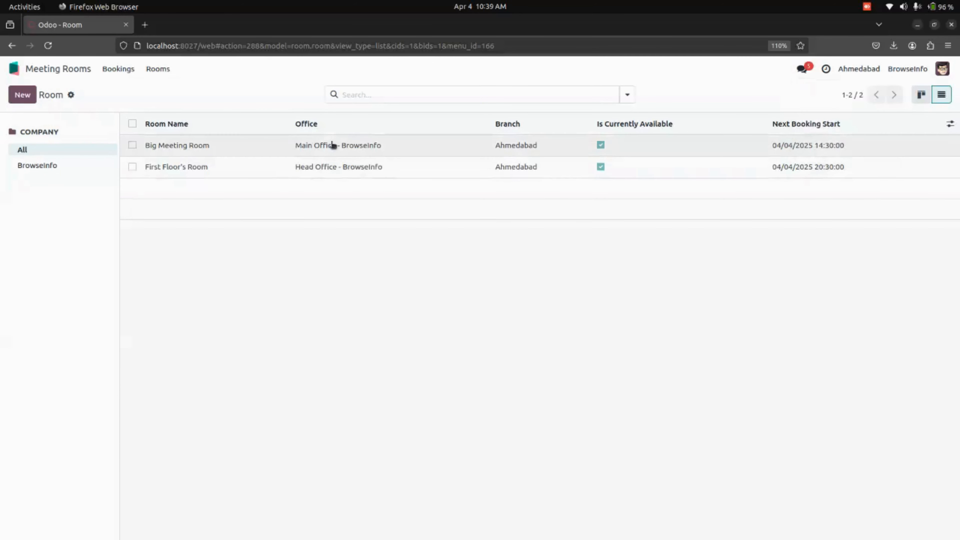
Show the meeting room bookings in list view
{"action": "left_click", "coordinate": [114, 68]}
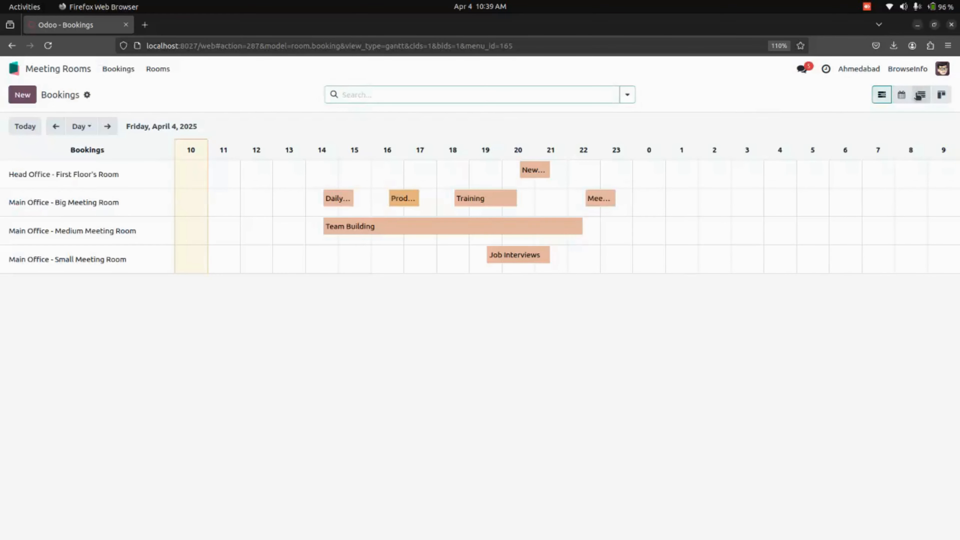
{"action": "left_click", "coordinate": [921, 94]}
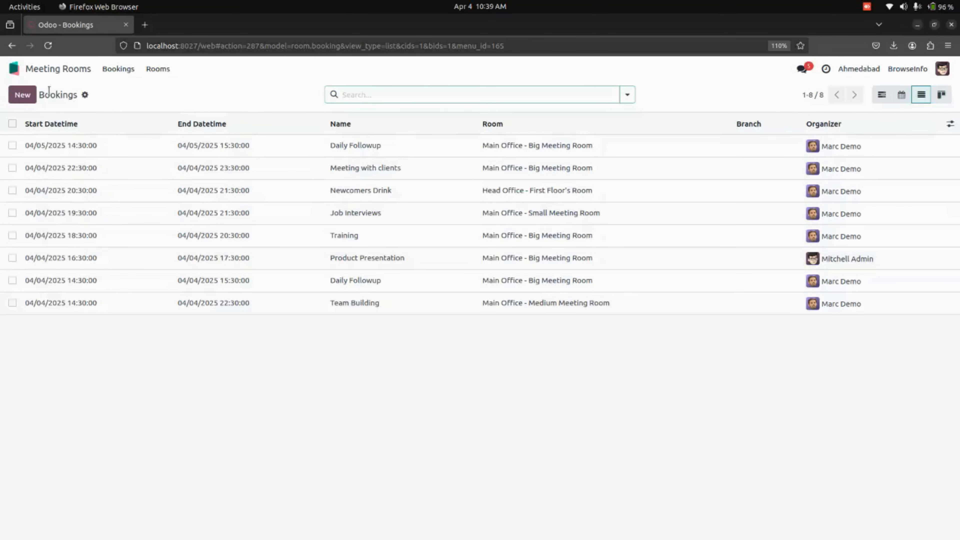
Create a new booking named Client Meetup for the room Main Office - Big Meeting Room
{"action": "left_click", "coordinate": [22, 94]}
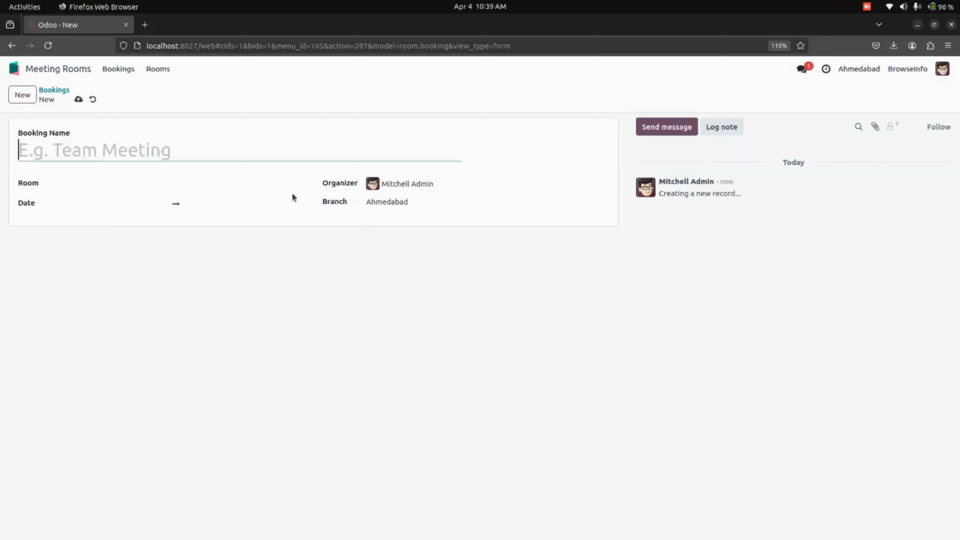
{"action": "type", "text": "Client Me"}
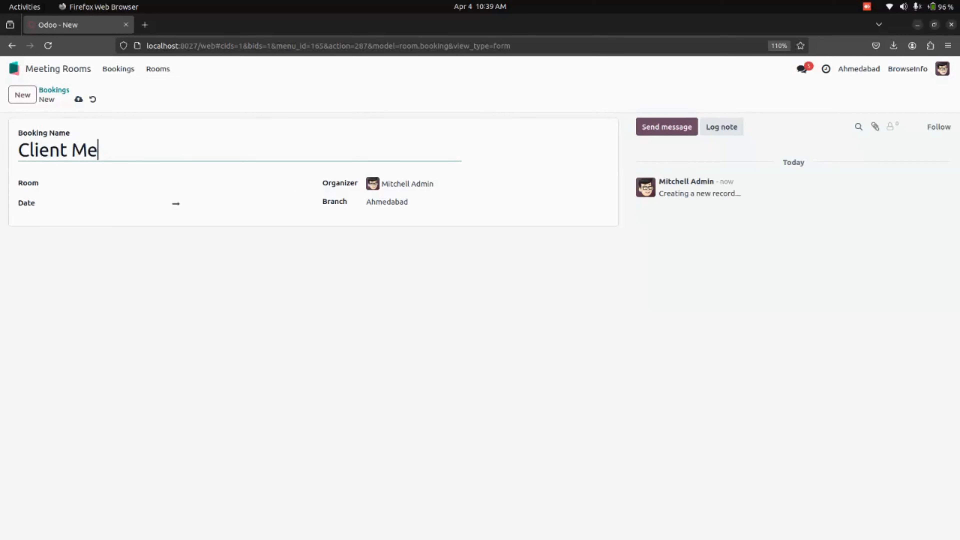
{"action": "type", "text": "etup"}
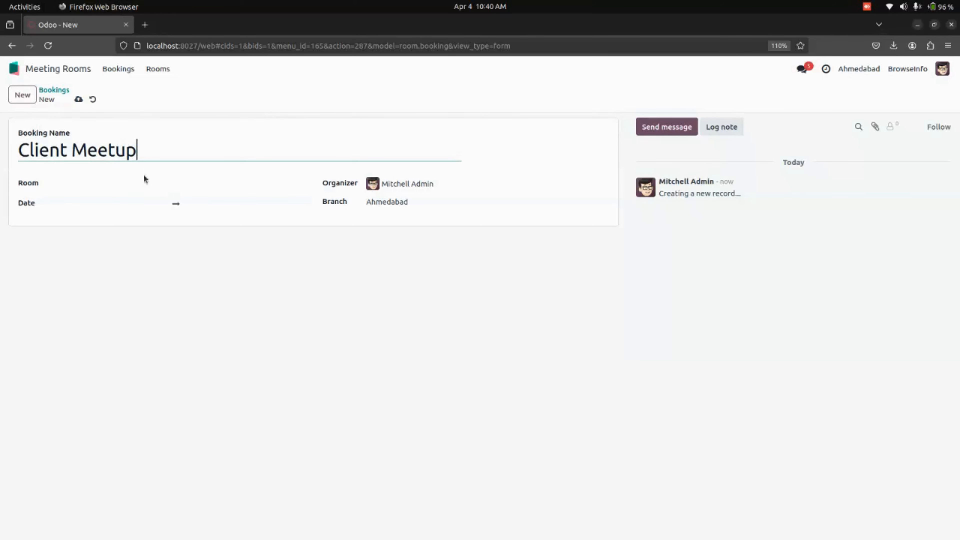
{"action": "left_click", "coordinate": [136, 183]}
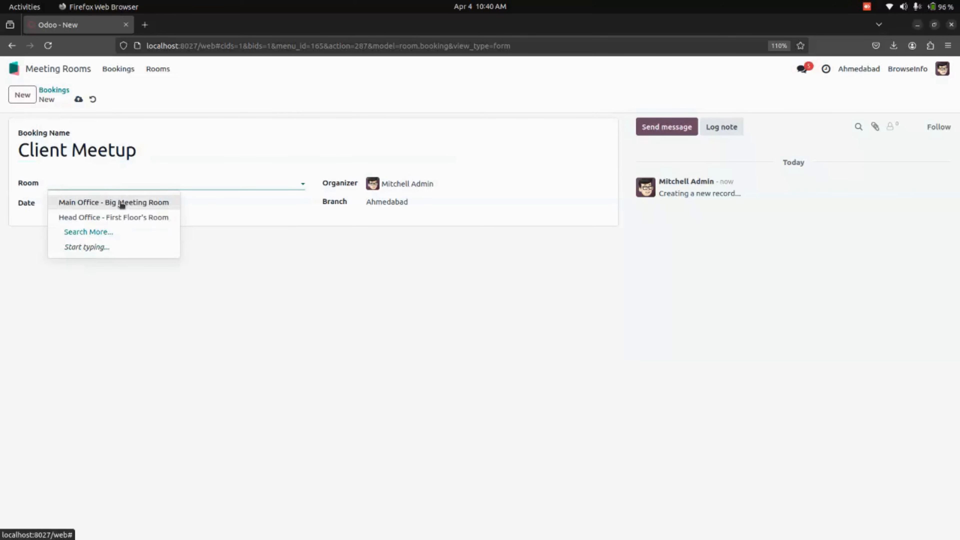
{"action": "left_click", "coordinate": [155, 203]}
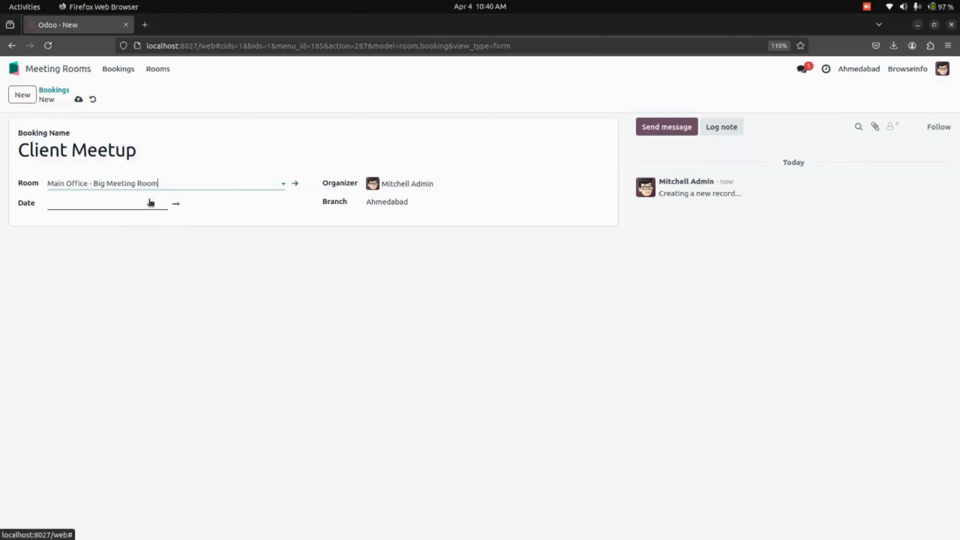
Set the booking period from 04/04/2025 10:00:00 to 04/05/2025 10:00:00
{"action": "left_click", "coordinate": [100, 206]}
{"action": "left_click", "coordinate": [201, 286]}
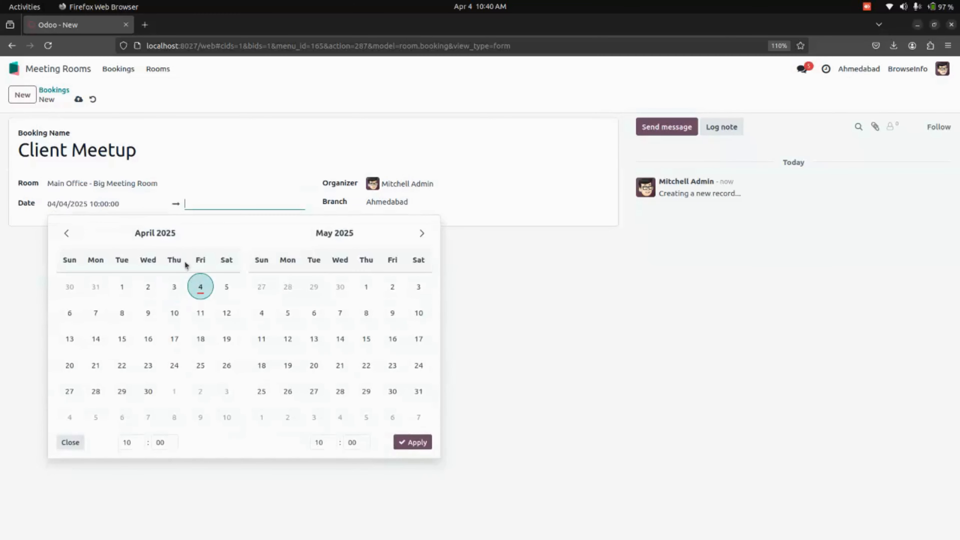
{"action": "left_click", "coordinate": [227, 286]}
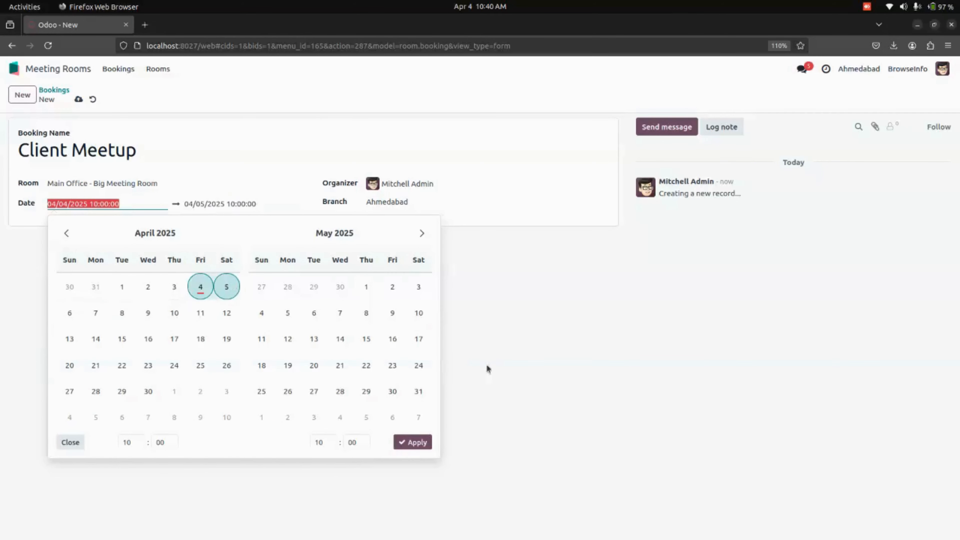
{"action": "left_click", "coordinate": [467, 227]}
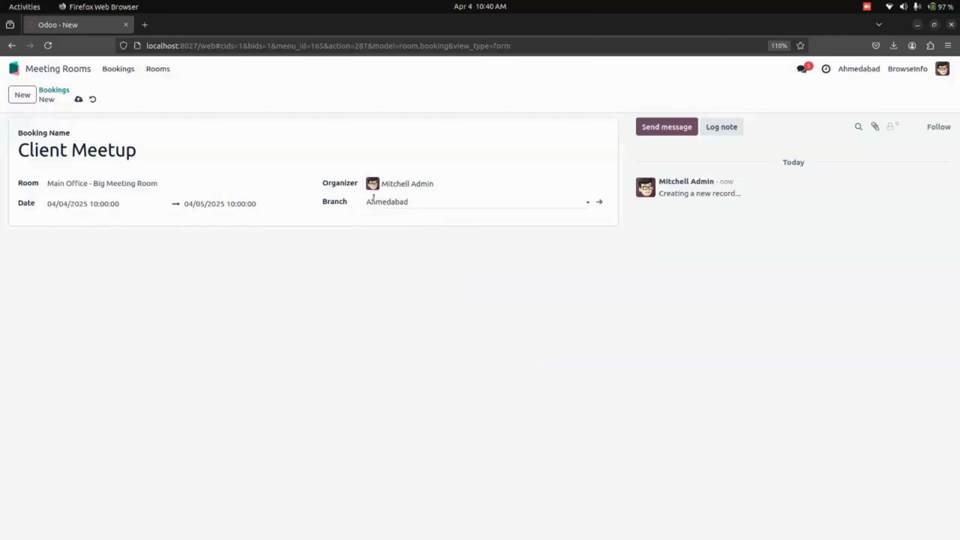
Try to assign the inactive Delhi branch to the Client Meetup booking while Ahmedabad is the active branch
{"action": "left_click", "coordinate": [379, 201]}
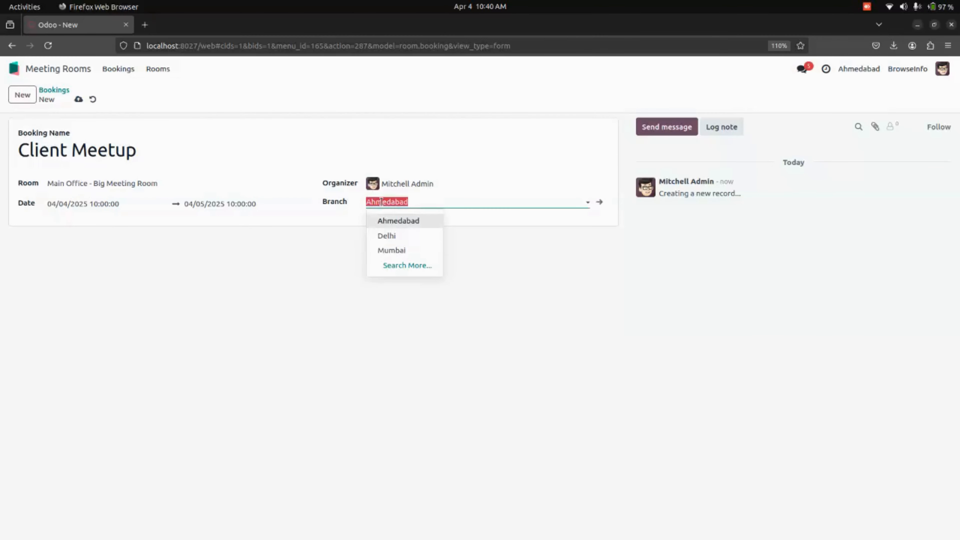
{"action": "left_click", "coordinate": [394, 236]}
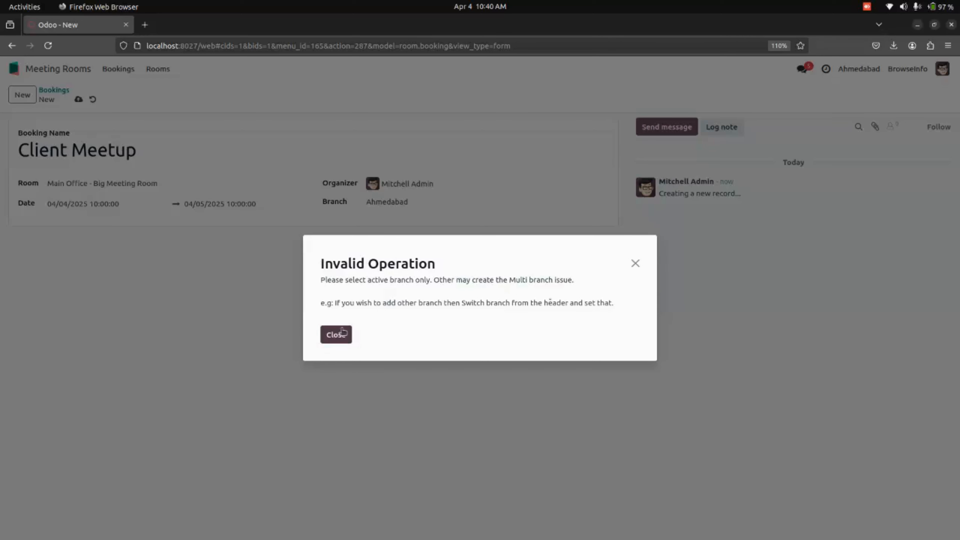
{"action": "triple_click", "coordinate": [476, 302]}
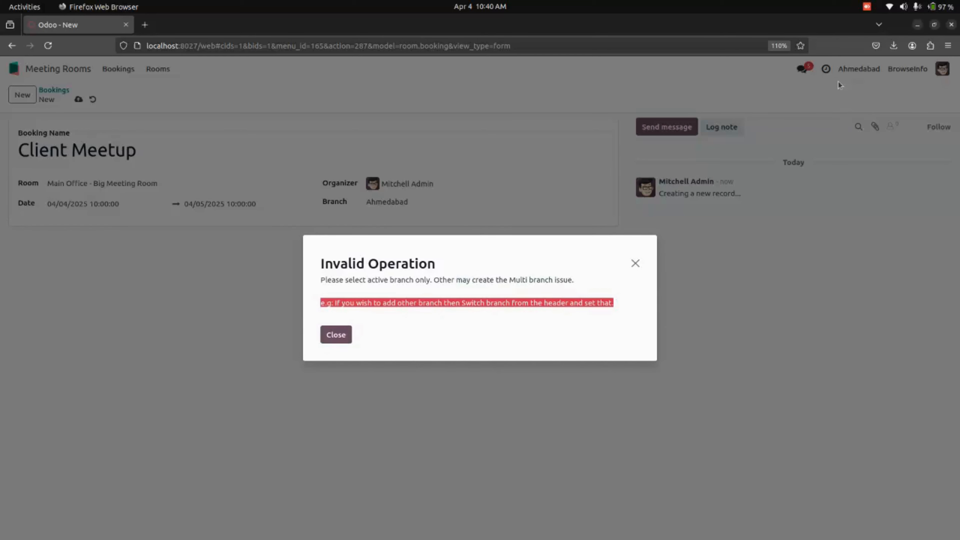
{"action": "left_click", "coordinate": [638, 265]}
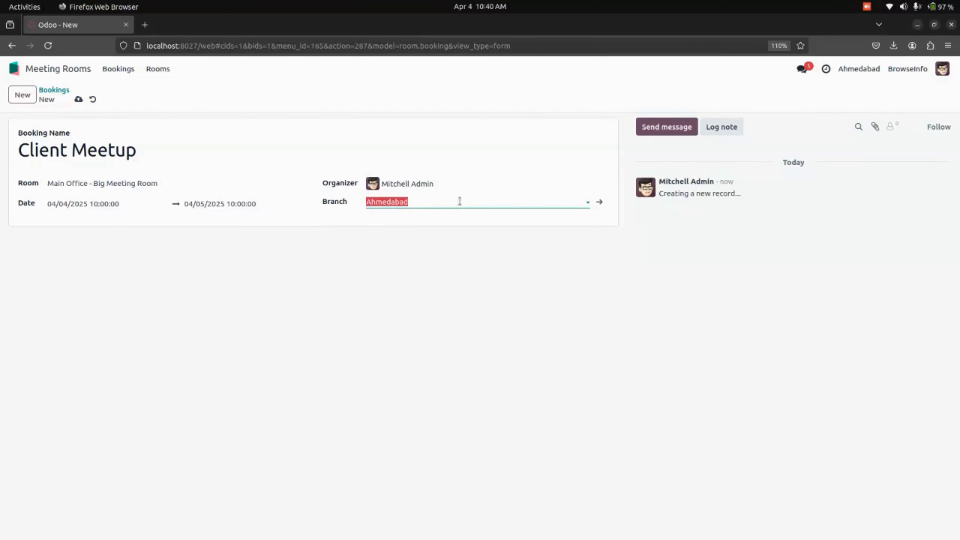
Set the Client Meetup booking period to 05/21/2025 10:00:00 through 06/24/2025 10:00:00 and save the booking
{"action": "left_click", "coordinate": [79, 99]}
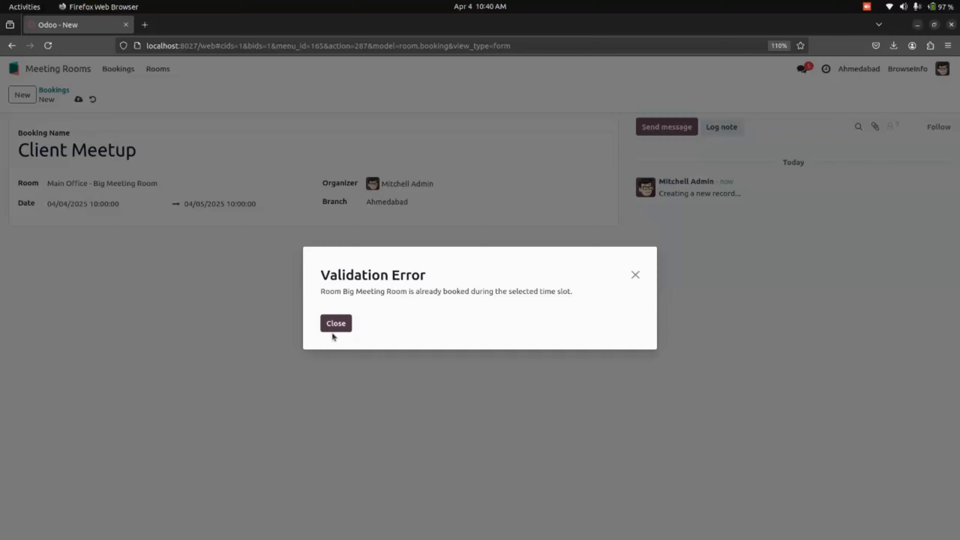
{"action": "left_click", "coordinate": [335, 324]}
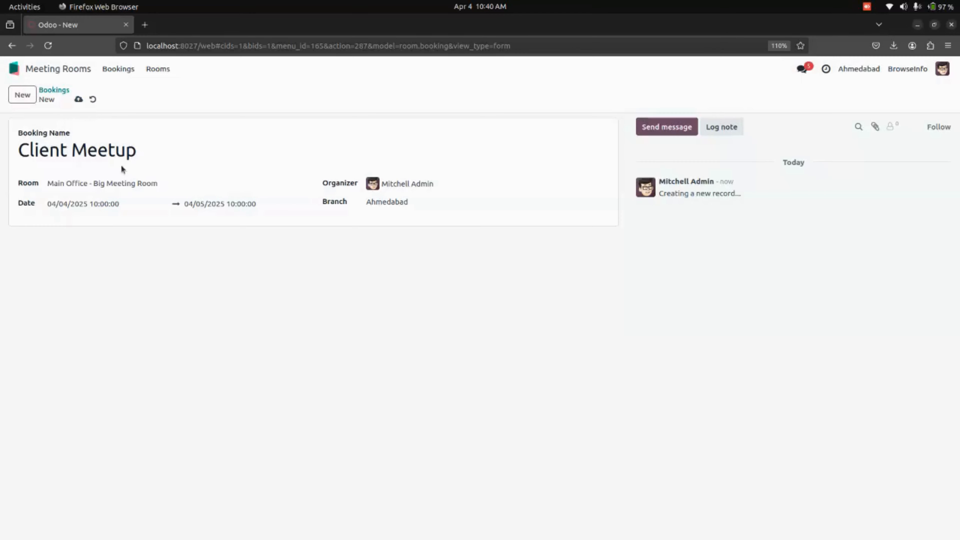
{"action": "left_click", "coordinate": [97, 203]}
{"action": "left_click", "coordinate": [340, 366]}
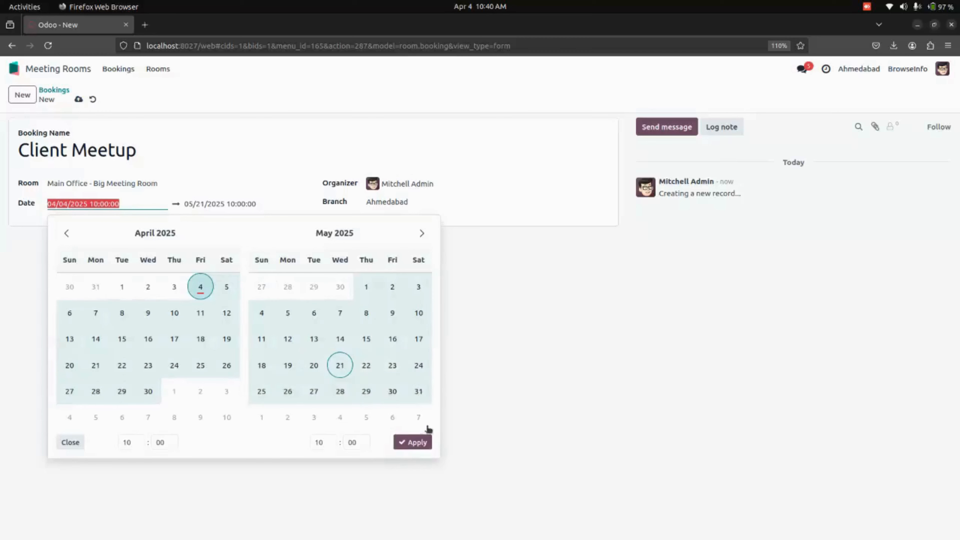
{"action": "left_click", "coordinate": [413, 444]}
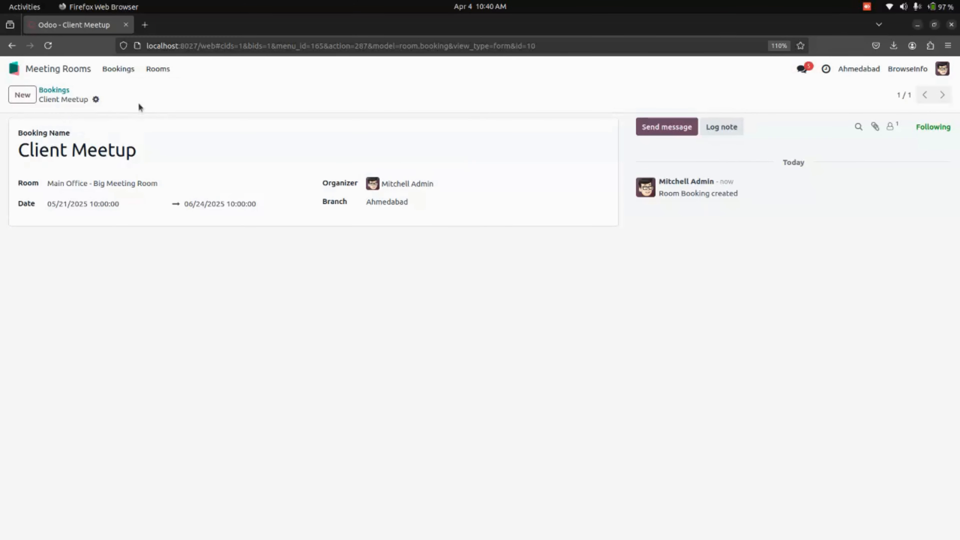
Return to the bookings list and switch the active branch to Delhi
{"action": "left_click", "coordinate": [64, 91]}
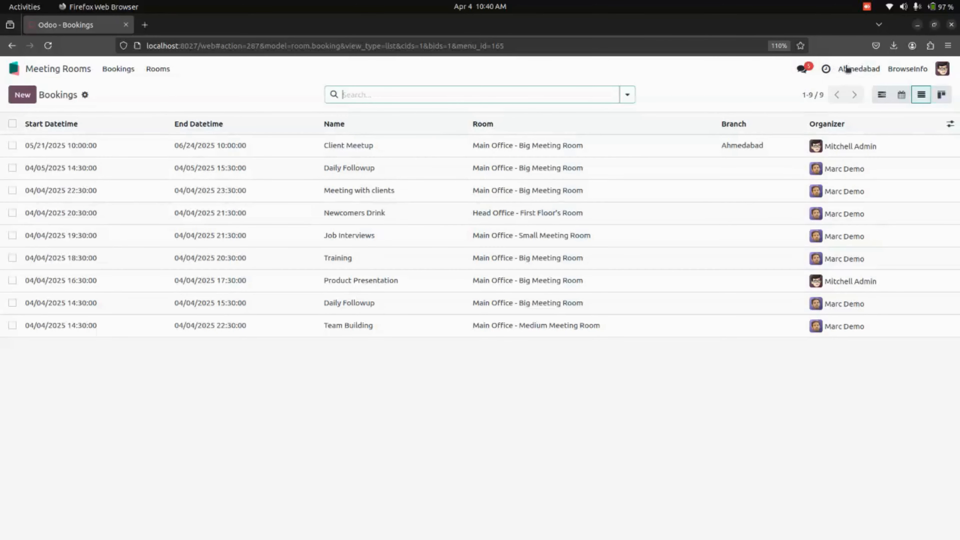
{"action": "left_click", "coordinate": [856, 69]}
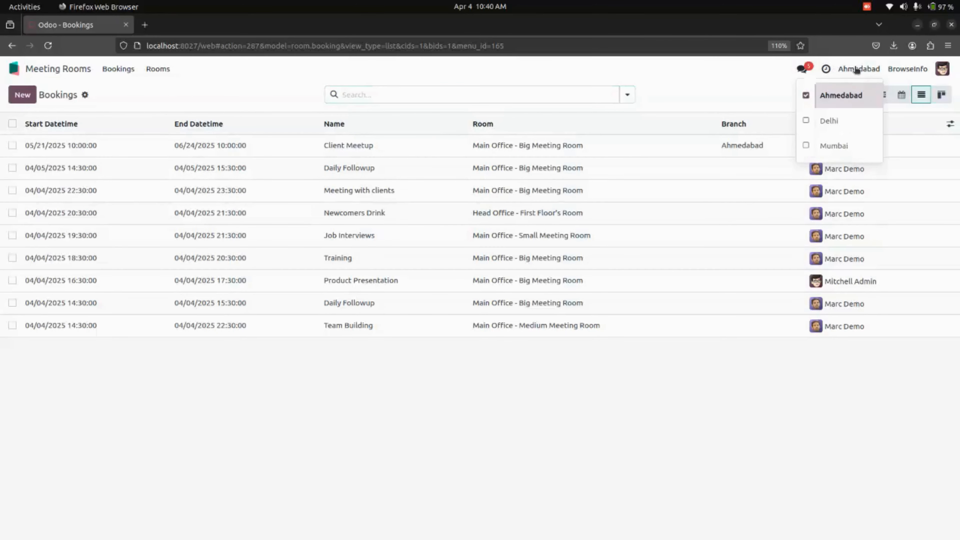
{"action": "left_click", "coordinate": [834, 122]}
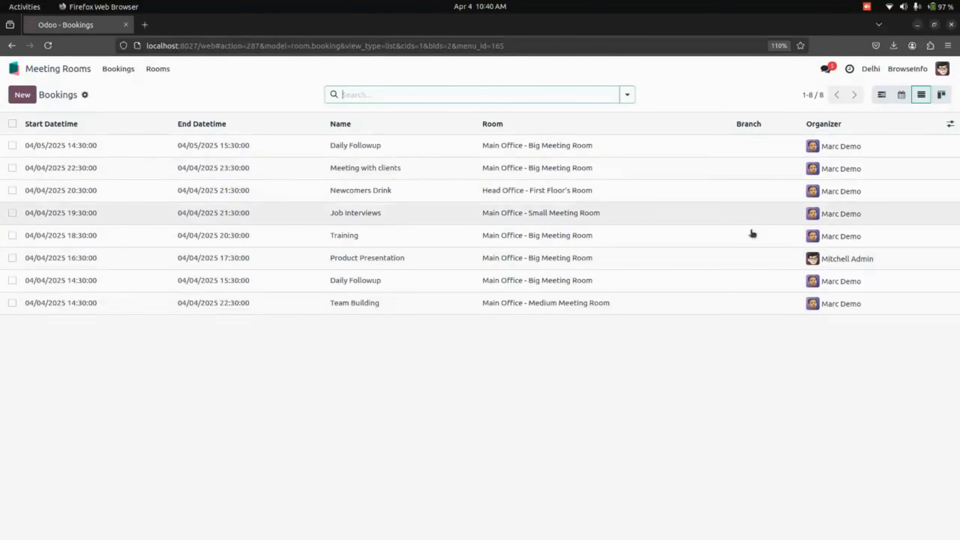
Assign the Delhi branch to the 04/05/2025 Daily Followup, Meeting with clients and Newcomers Drink bookings, and return to the list
{"action": "left_click", "coordinate": [737, 145]}
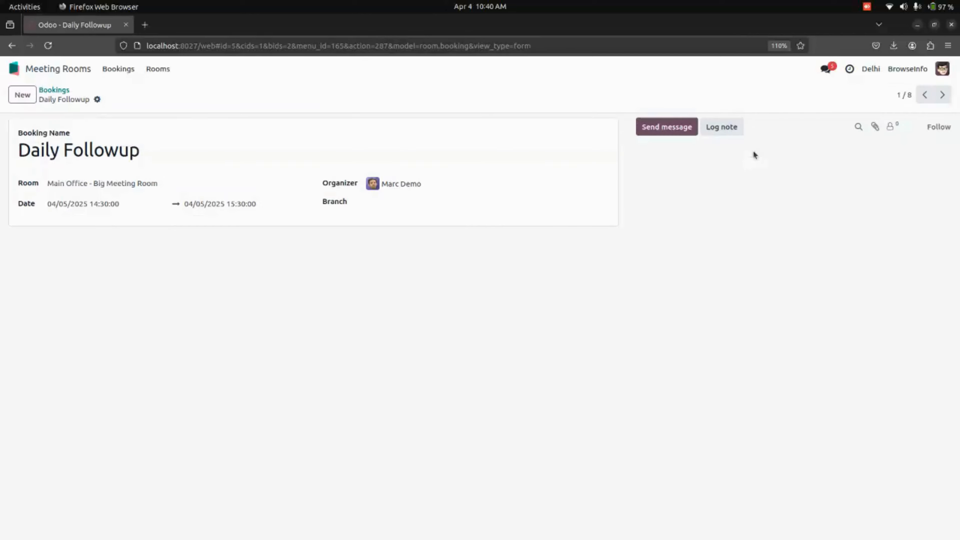
{"action": "left_click", "coordinate": [396, 203]}
{"action": "left_click", "coordinate": [387, 236]}
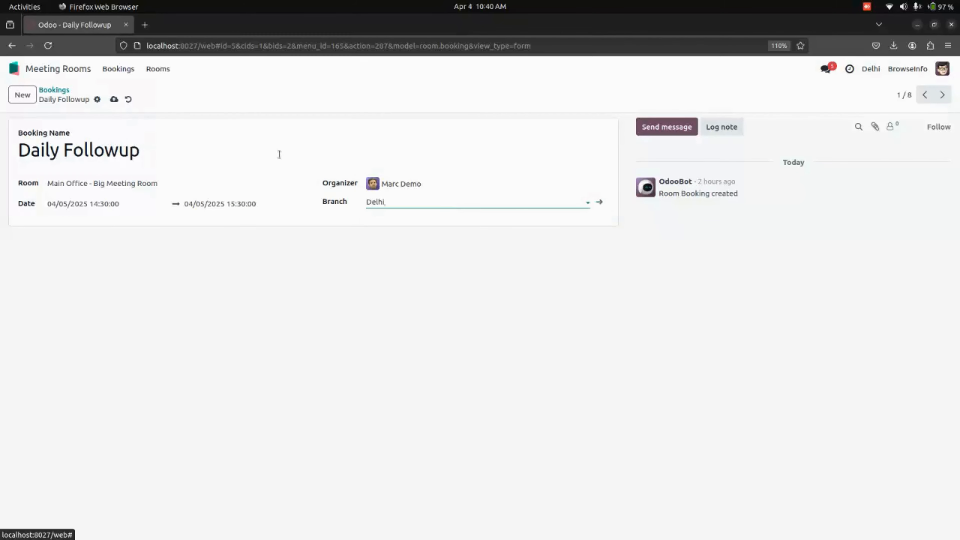
{"action": "left_click", "coordinate": [114, 101]}
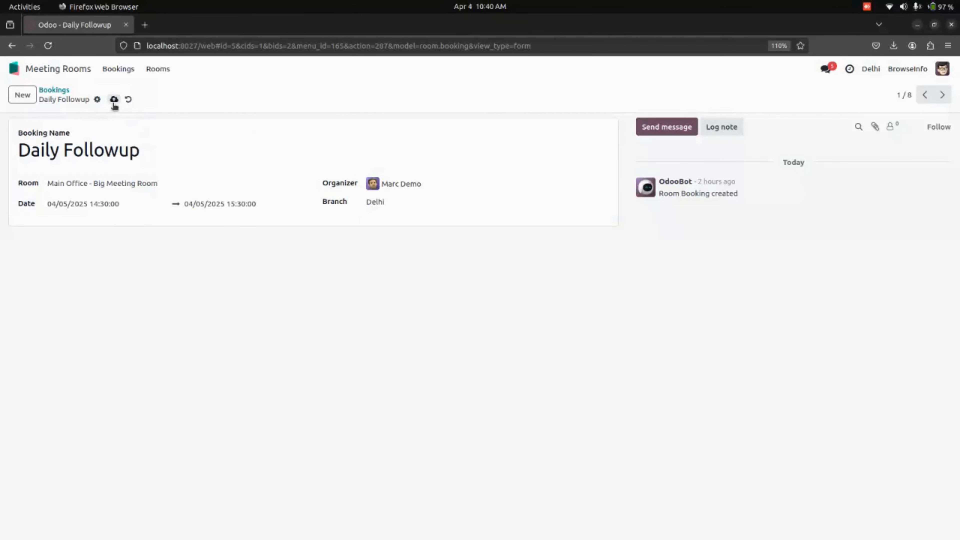
{"action": "double_click", "coordinate": [942, 94]}
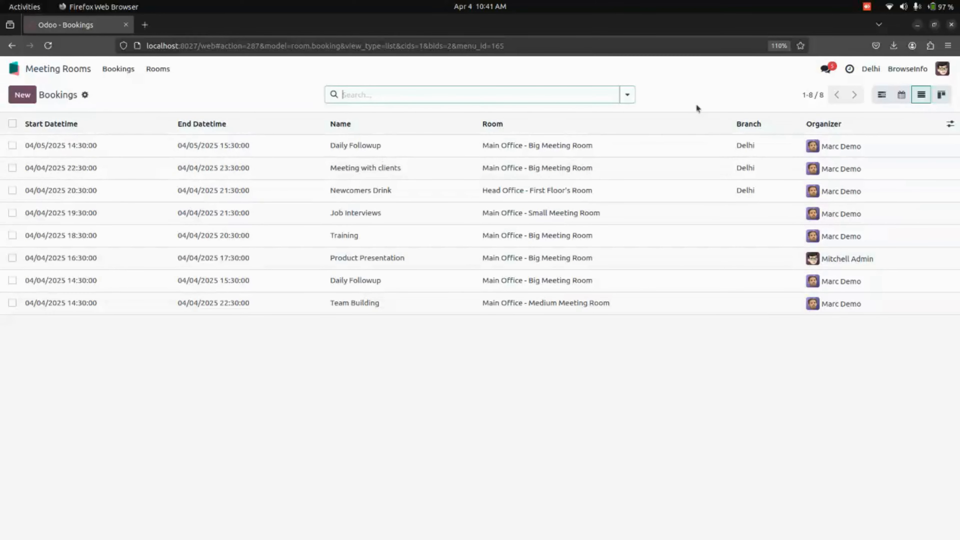
Switch the active branch to Ahmedabad to view that branch's bookings
{"action": "left_click", "coordinate": [874, 69]}
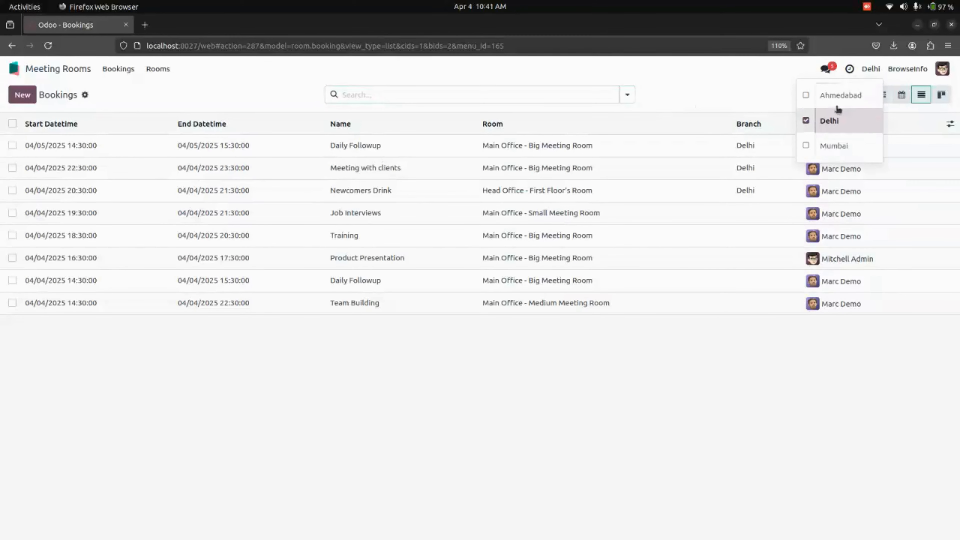
{"action": "left_click", "coordinate": [839, 96]}
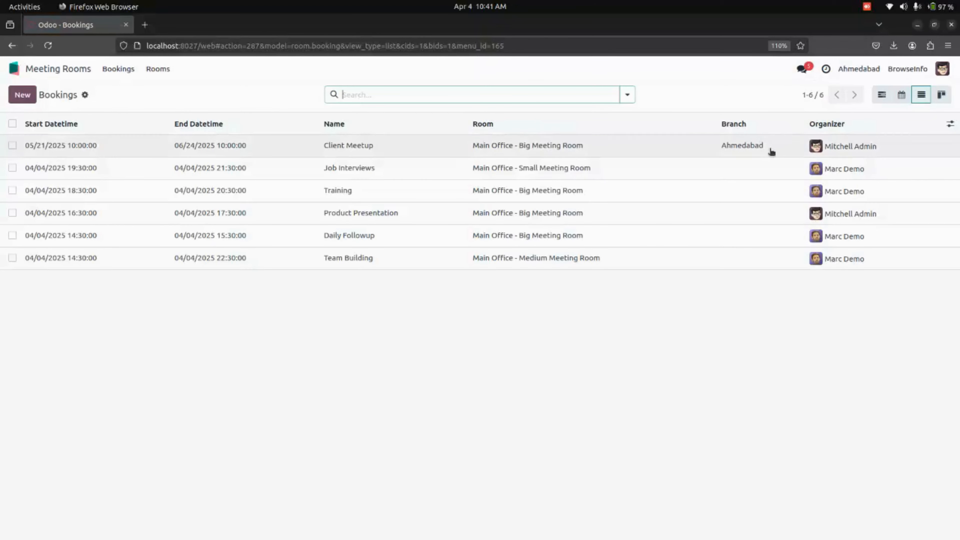
{"action": "left_click", "coordinate": [862, 70]}
Group the Ahmedabad bookings list by Branch and expand both the Ahmedabad and None groups
{"action": "left_click", "coordinate": [628, 96]}
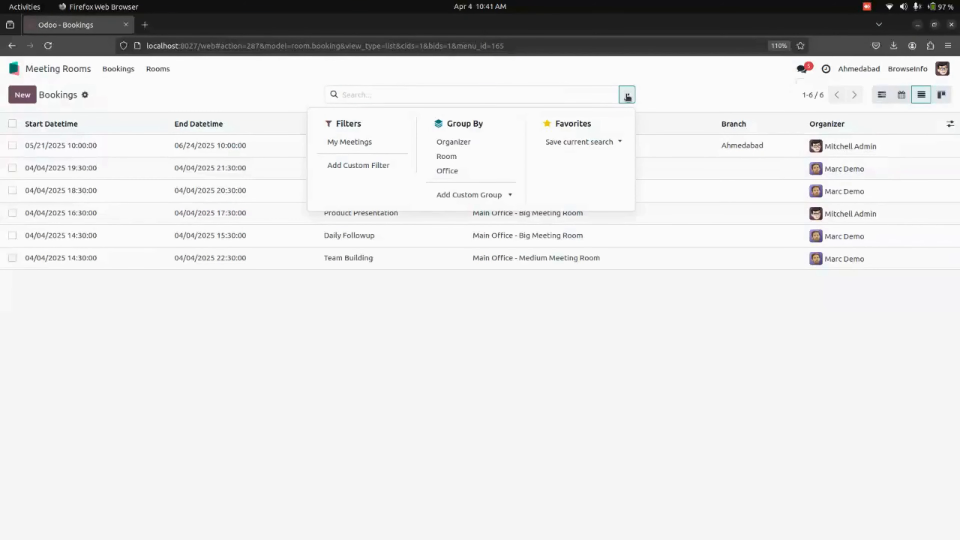
{"action": "left_click", "coordinate": [488, 194]}
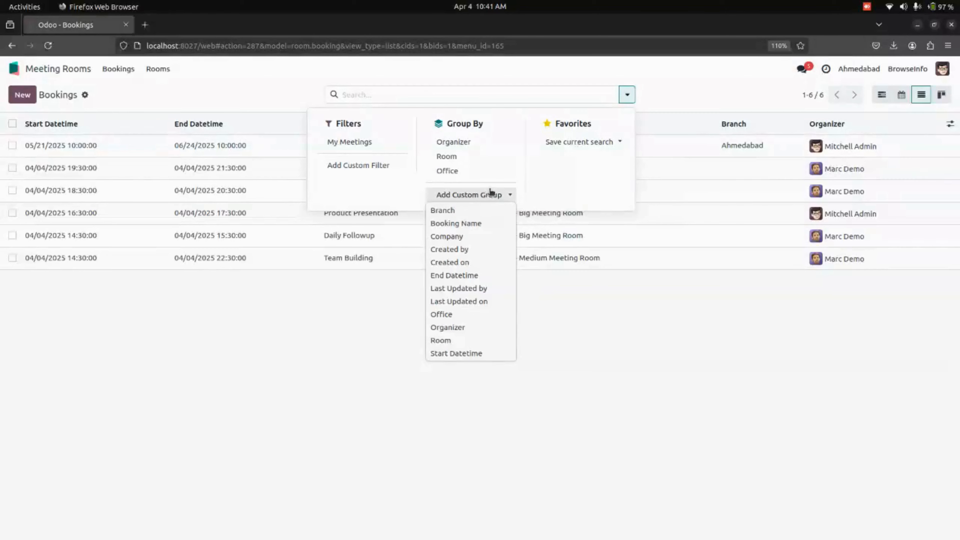
{"action": "left_click", "coordinate": [490, 211]}
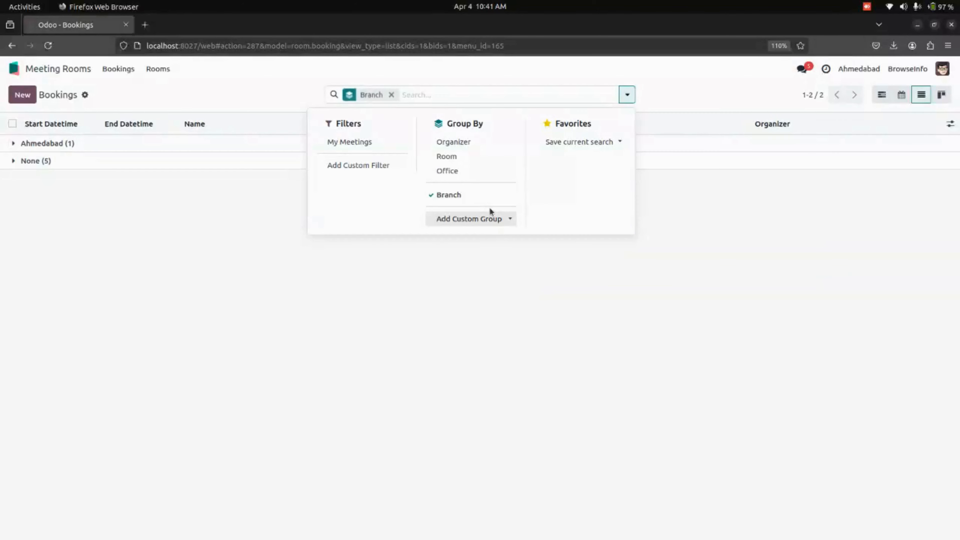
{"action": "left_click", "coordinate": [259, 221]}
{"action": "left_click", "coordinate": [147, 147]}
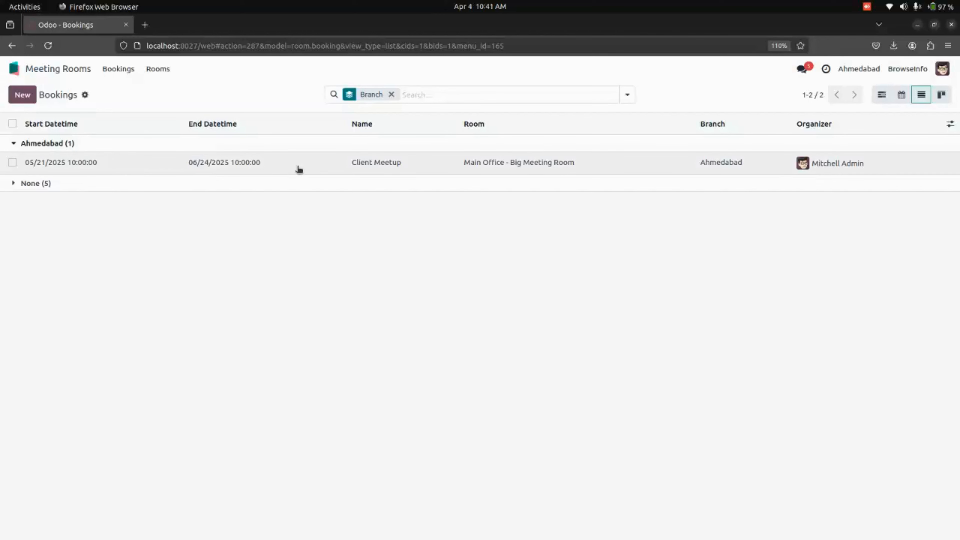
{"action": "left_click", "coordinate": [72, 187]}
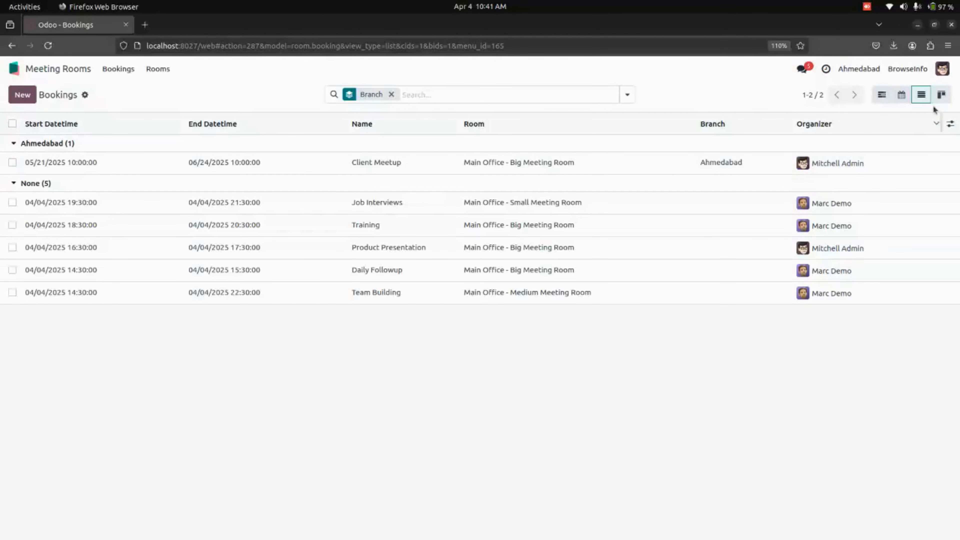
Switch the active branch to Delhi and group its bookings by Branch with the Delhi group expanded
{"action": "left_click", "coordinate": [858, 69]}
{"action": "left_click", "coordinate": [858, 120]}
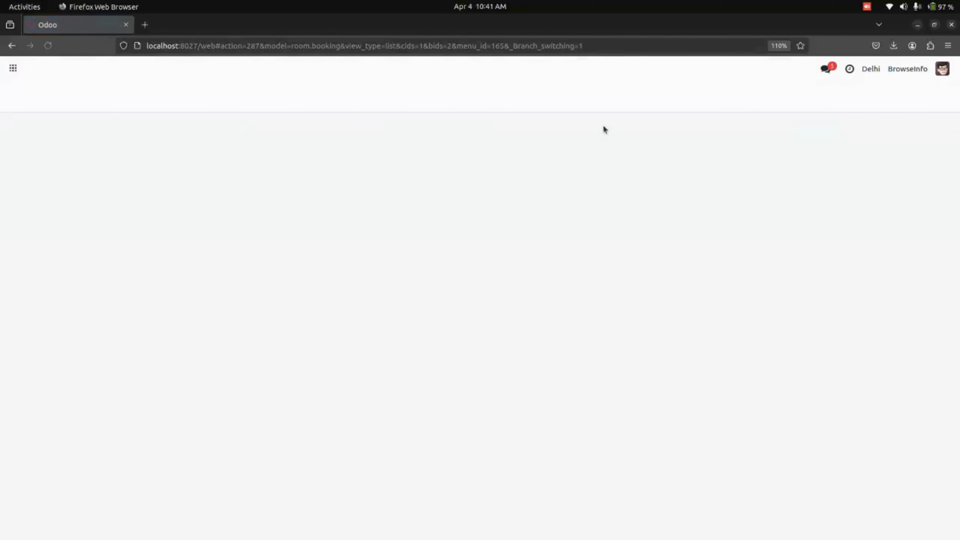
{"action": "left_click", "coordinate": [627, 94]}
{"action": "left_click", "coordinate": [465, 200]}
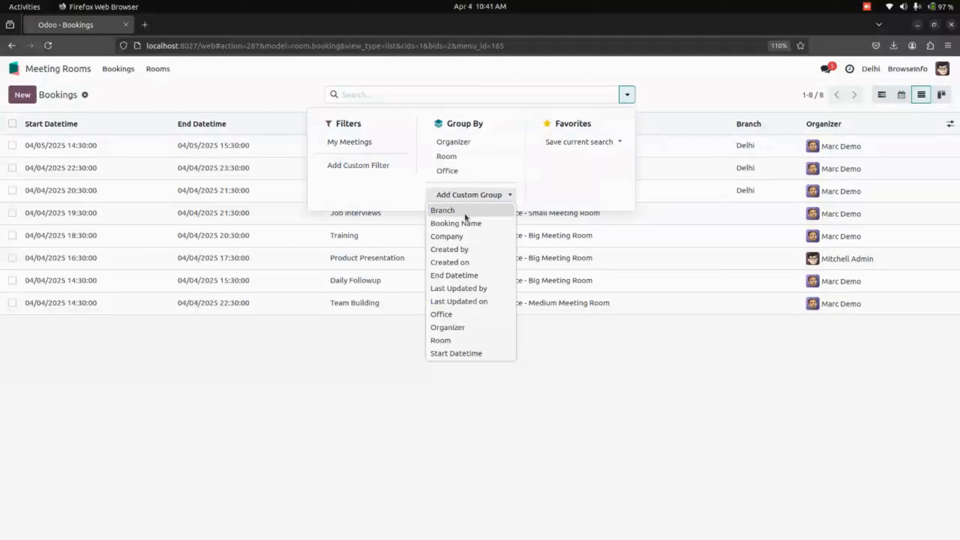
{"action": "left_click", "coordinate": [463, 211]}
{"action": "left_click", "coordinate": [210, 320]}
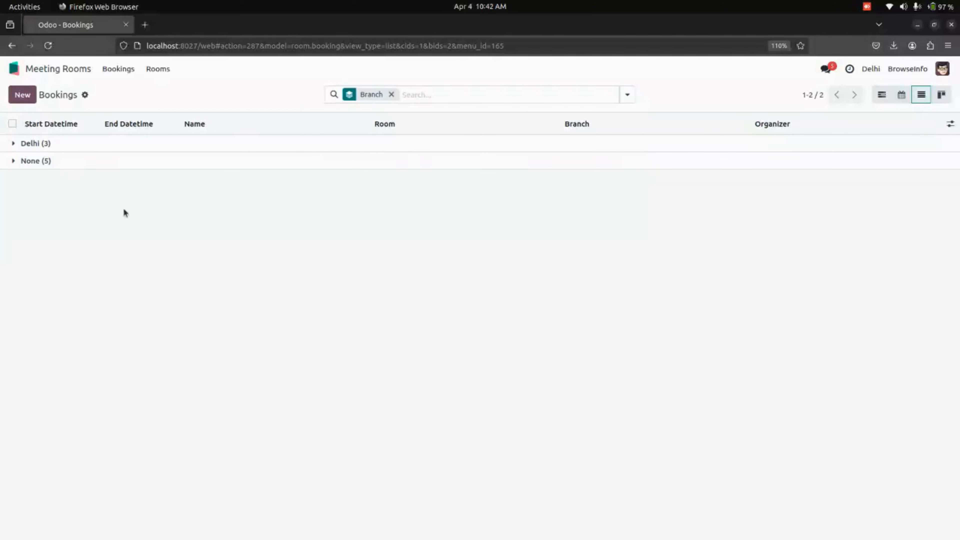
{"action": "left_click", "coordinate": [153, 147]}
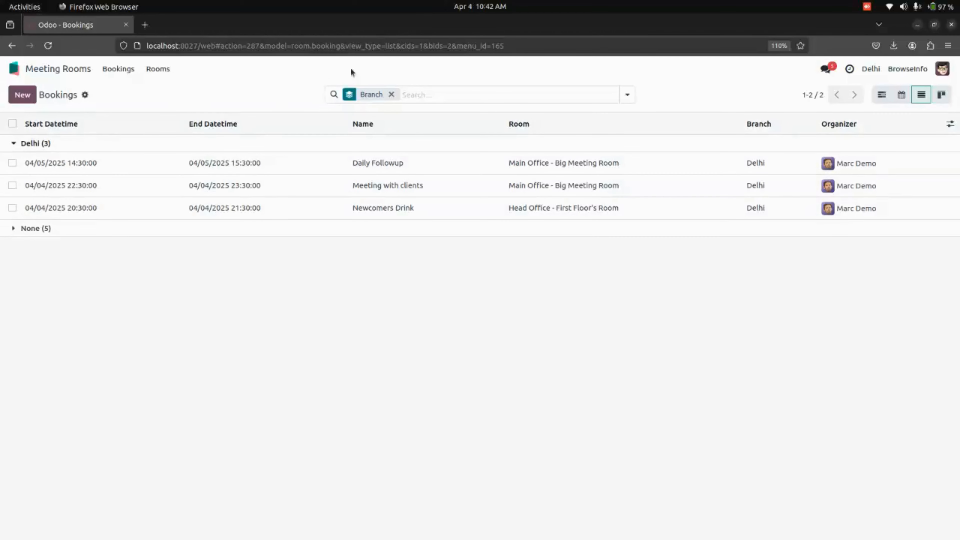
Remove the Branch grouping from the bookings list and return to the apps home screen
{"action": "left_click", "coordinate": [391, 94]}
{"action": "left_click", "coordinate": [14, 69]}
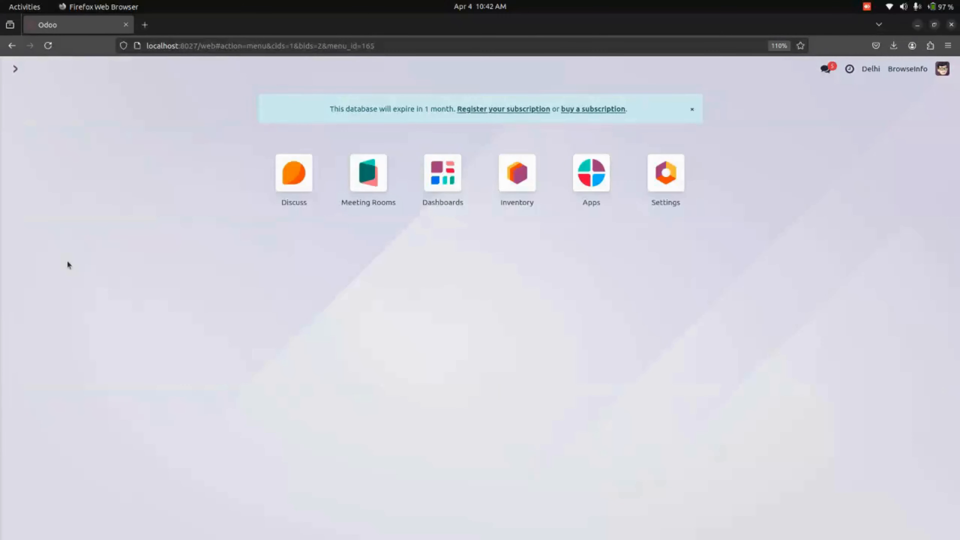